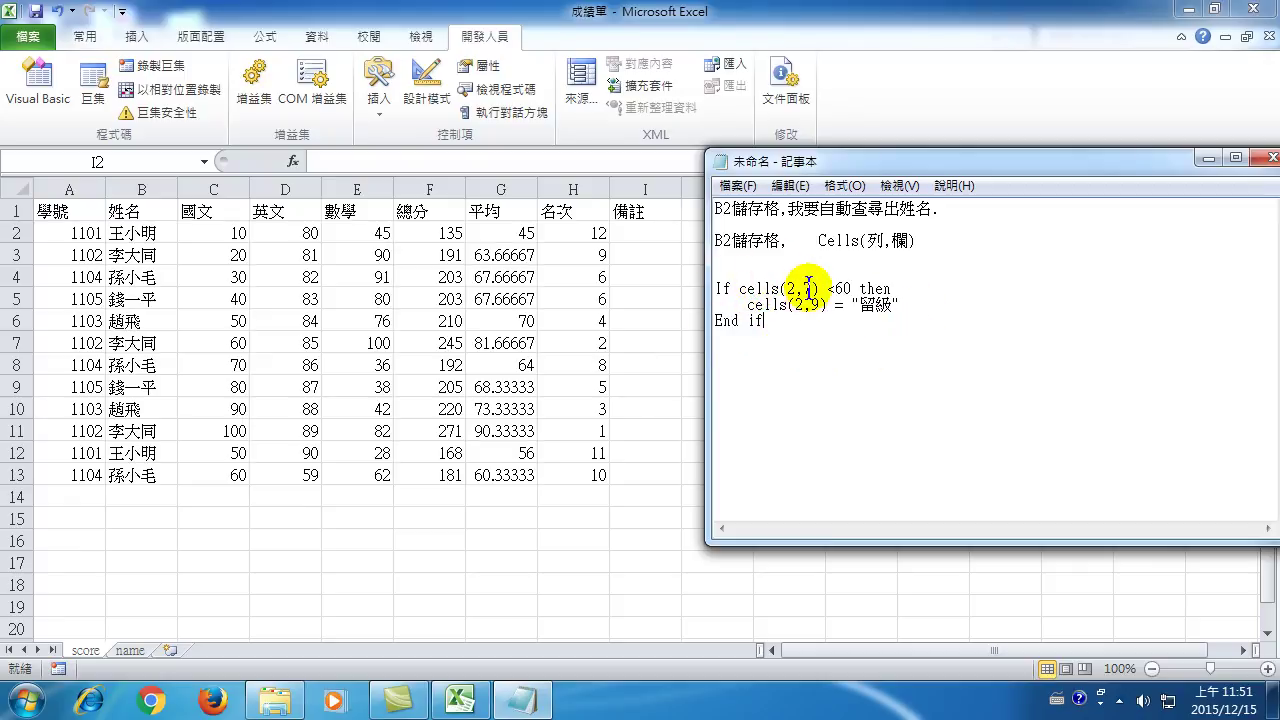
Bring the grade workbook back to the front
{"action": "left_click", "coordinate": [95, 90]}
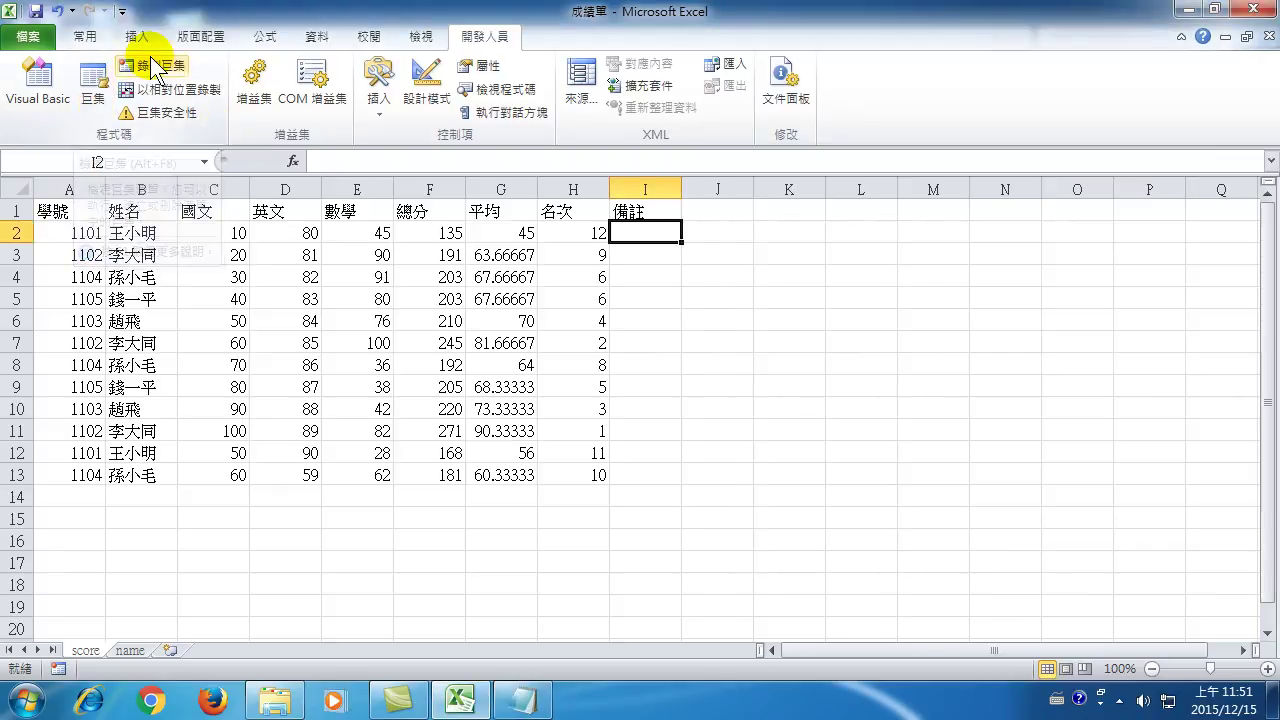
Open the 自動計算_20151215 macro's code in the VBA editor
{"action": "left_click", "coordinate": [92, 88]}
{"action": "left_click", "coordinate": [485, 330]}
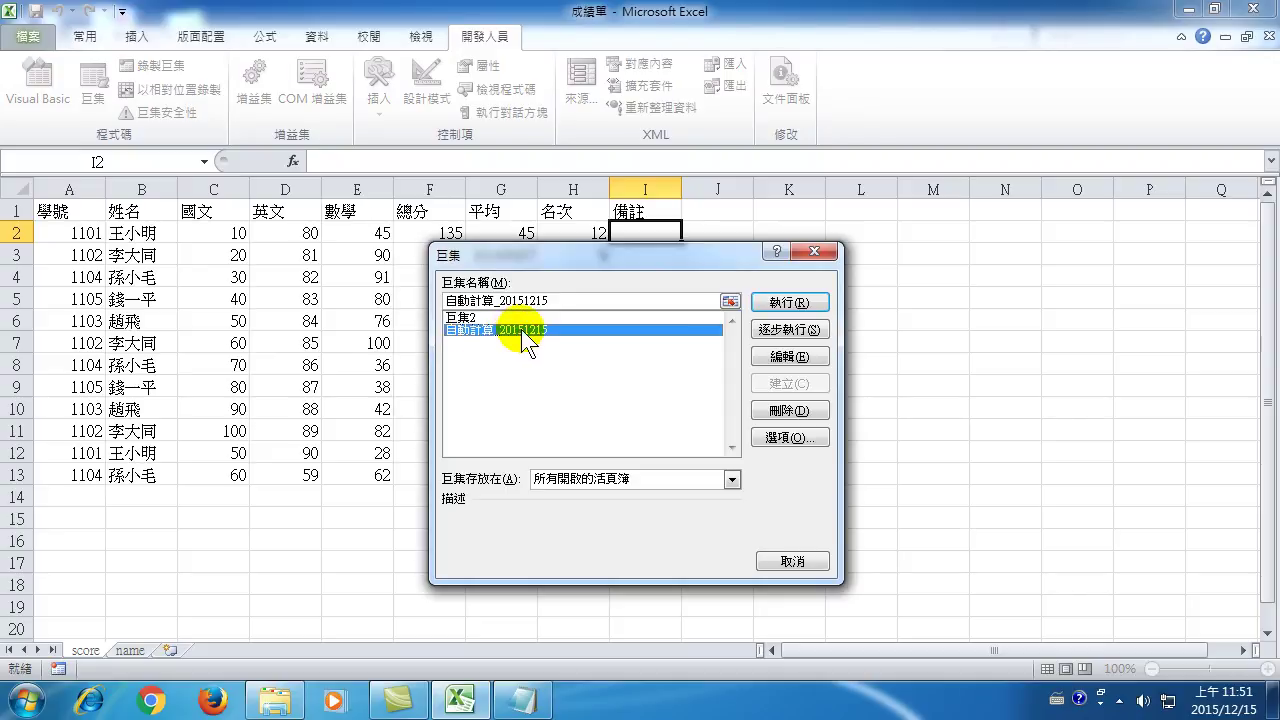
{"action": "left_click", "coordinate": [775, 360]}
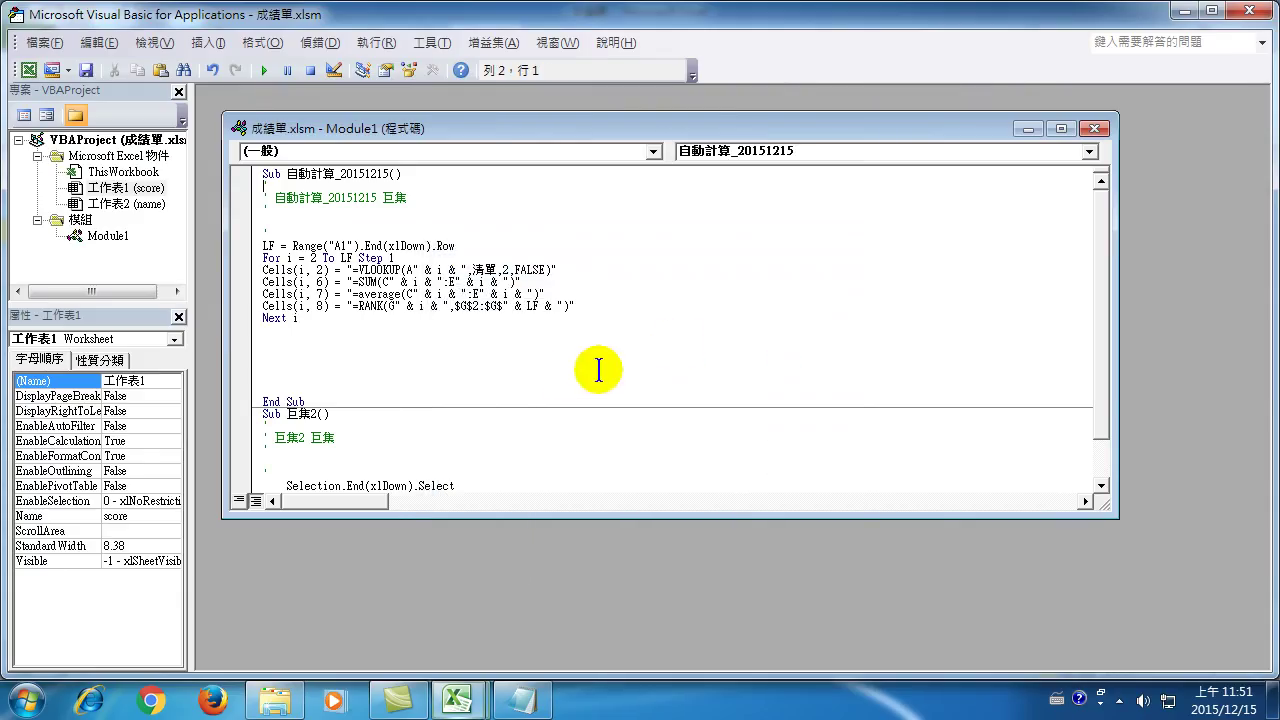
Insert an empty line after the Cells(i, 8) rank formula
{"action": "left_click", "coordinate": [592, 305]}
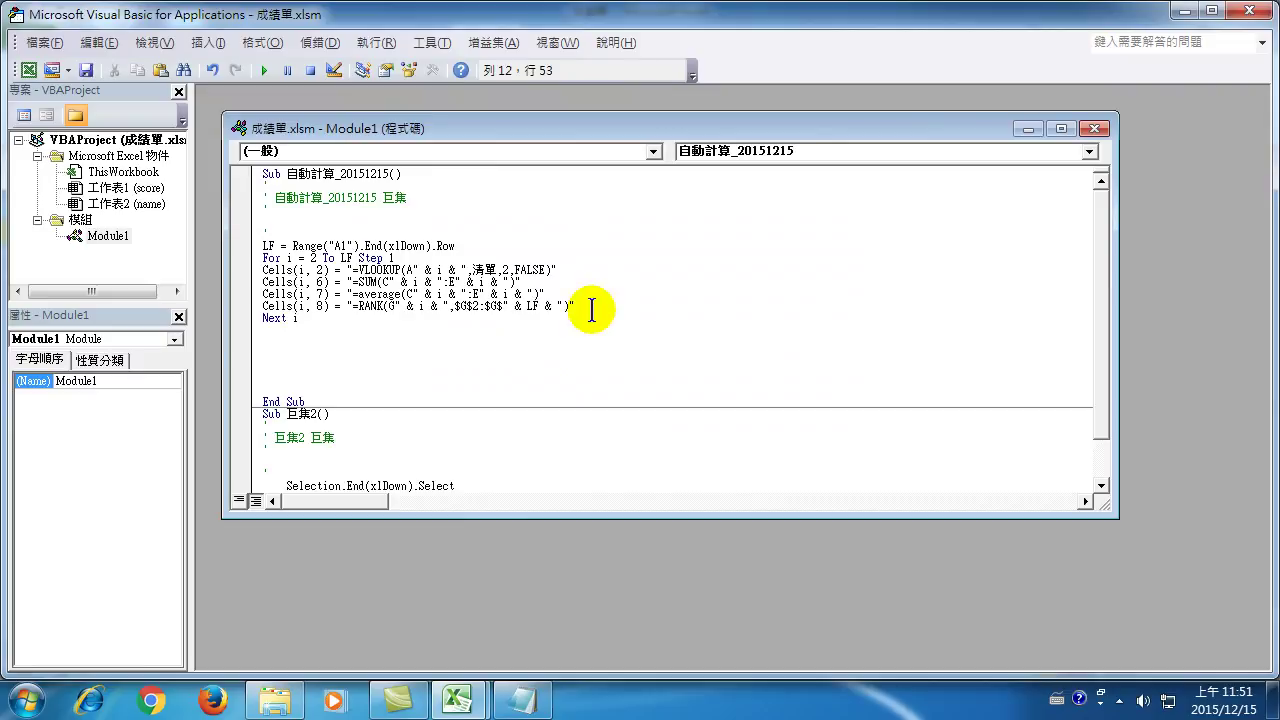
{"action": "key", "text": "Return"}
{"action": "key", "text": "Return"}
{"action": "key", "text": "Return"}
{"action": "key", "text": "Return"}
{"action": "key", "text": "Return"}
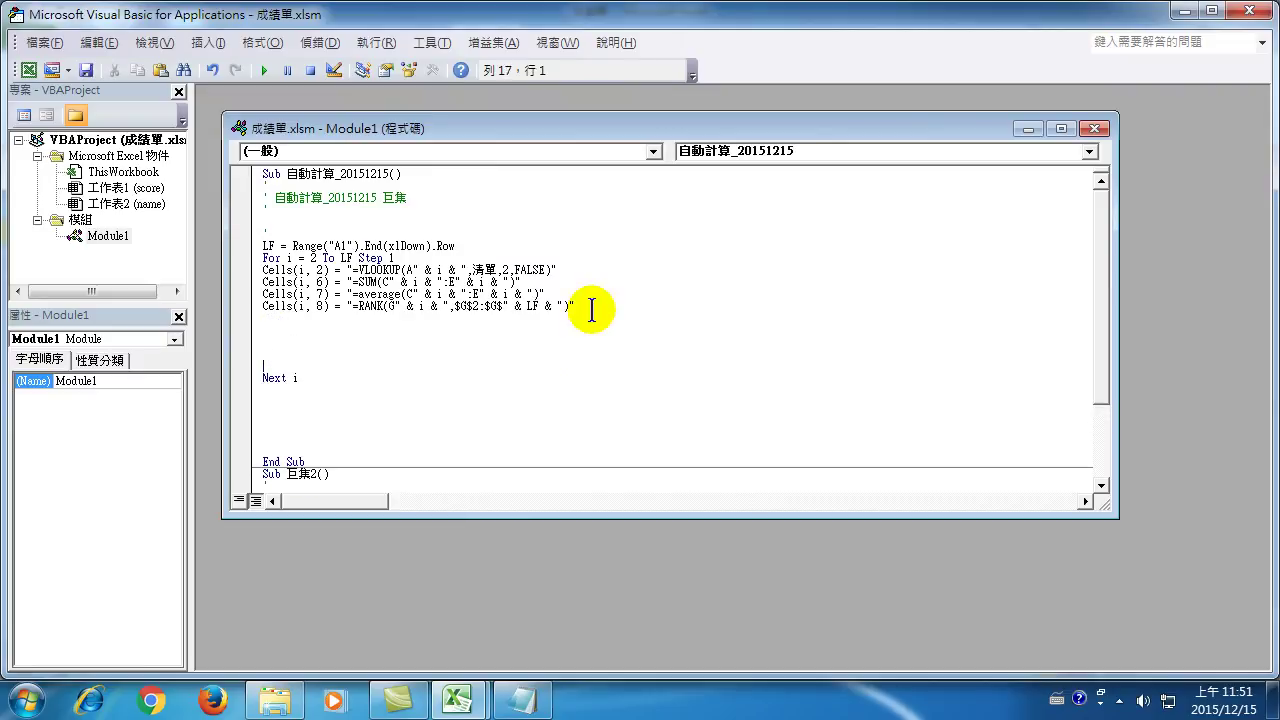
{"action": "left_click", "coordinate": [285, 319]}
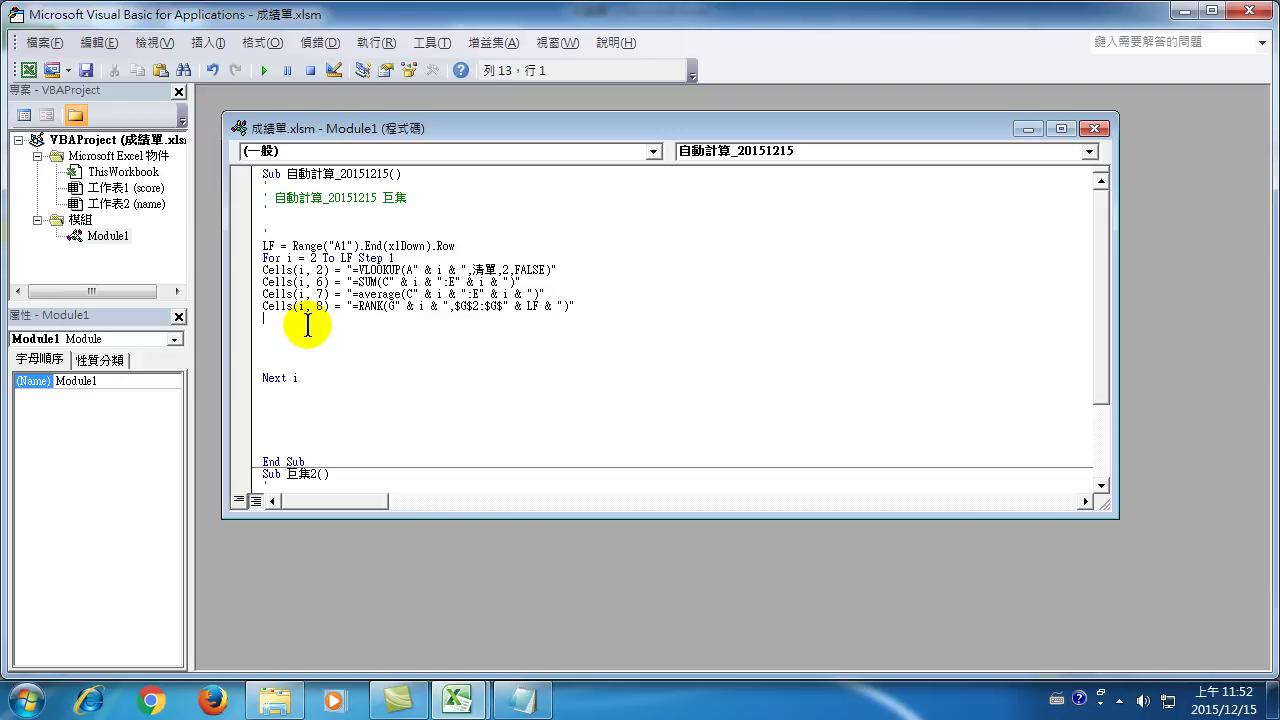
Write the test line If cells(2,7) < 60 then on the blank line
{"action": "type", "text": "If"}
{"action": "type", "text": " cells("}
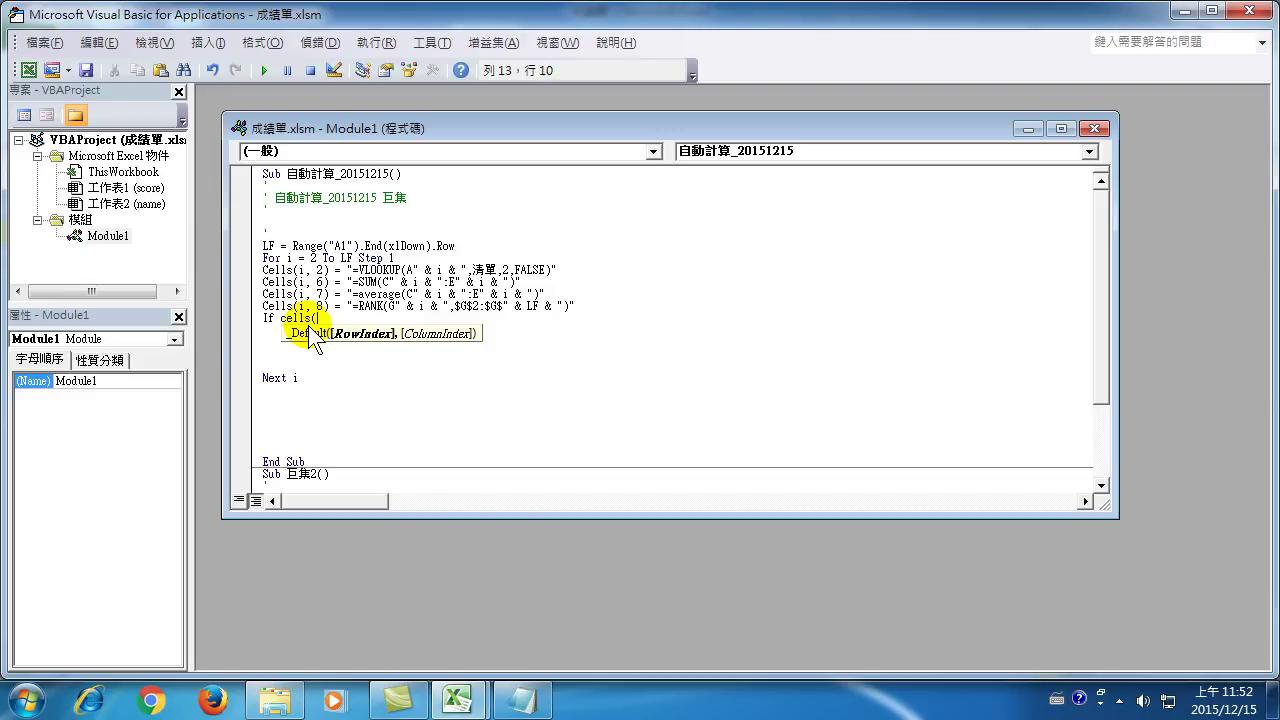
{"action": "type", "text": "2,"}
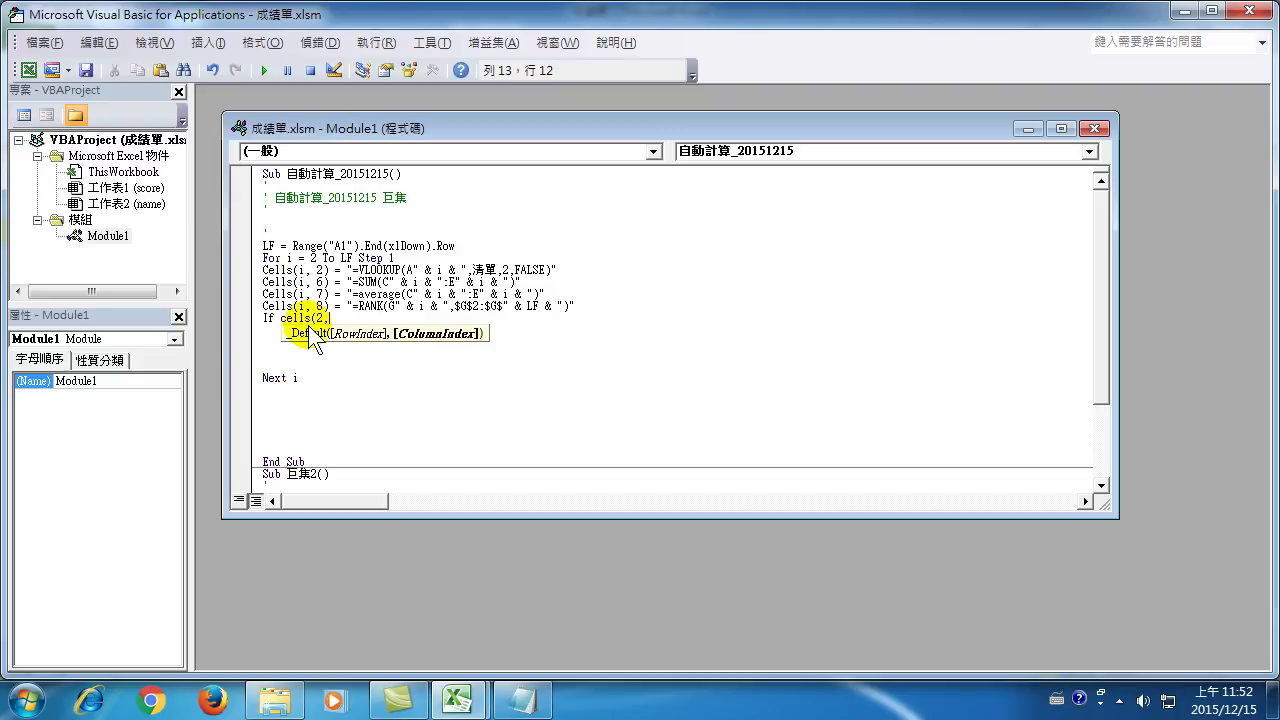
{"action": "type", "text": "7"}
{"action": "type", "text": ") < "}
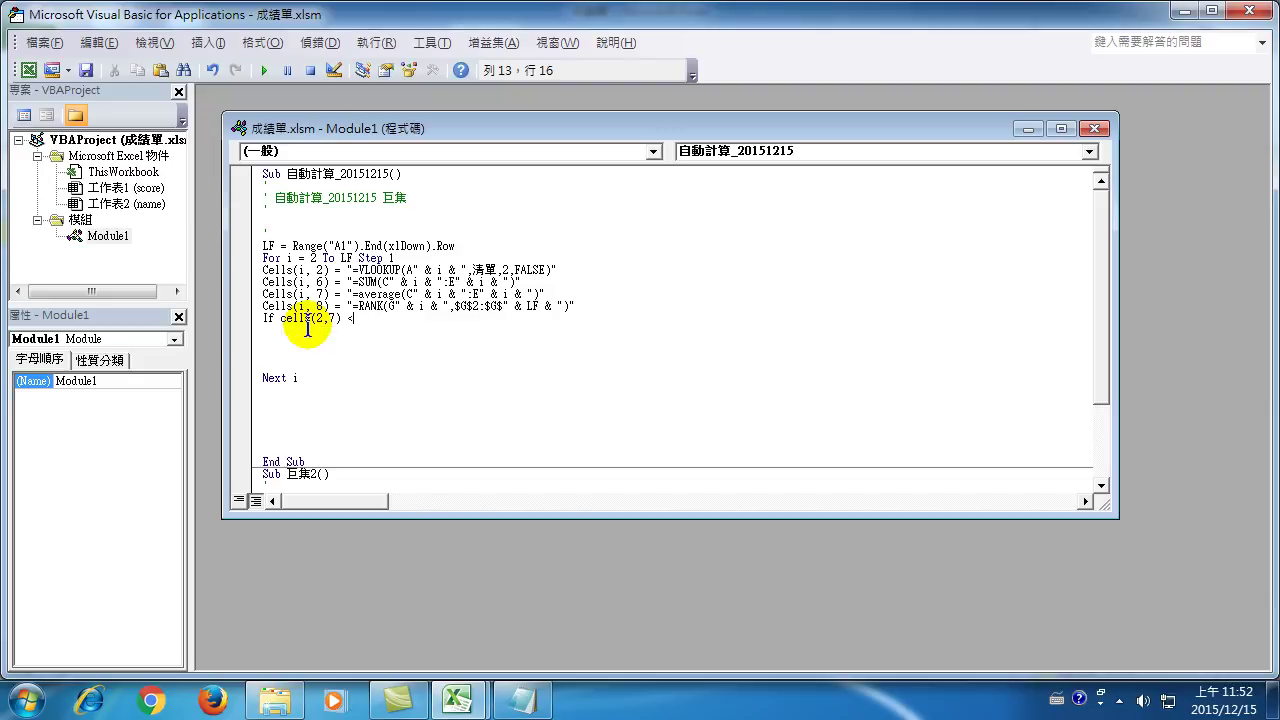
{"action": "type", "text": "60 "}
{"action": "type", "text": "then"}
{"action": "key", "text": "BackSpace"}
{"action": "key", "text": "Return"}
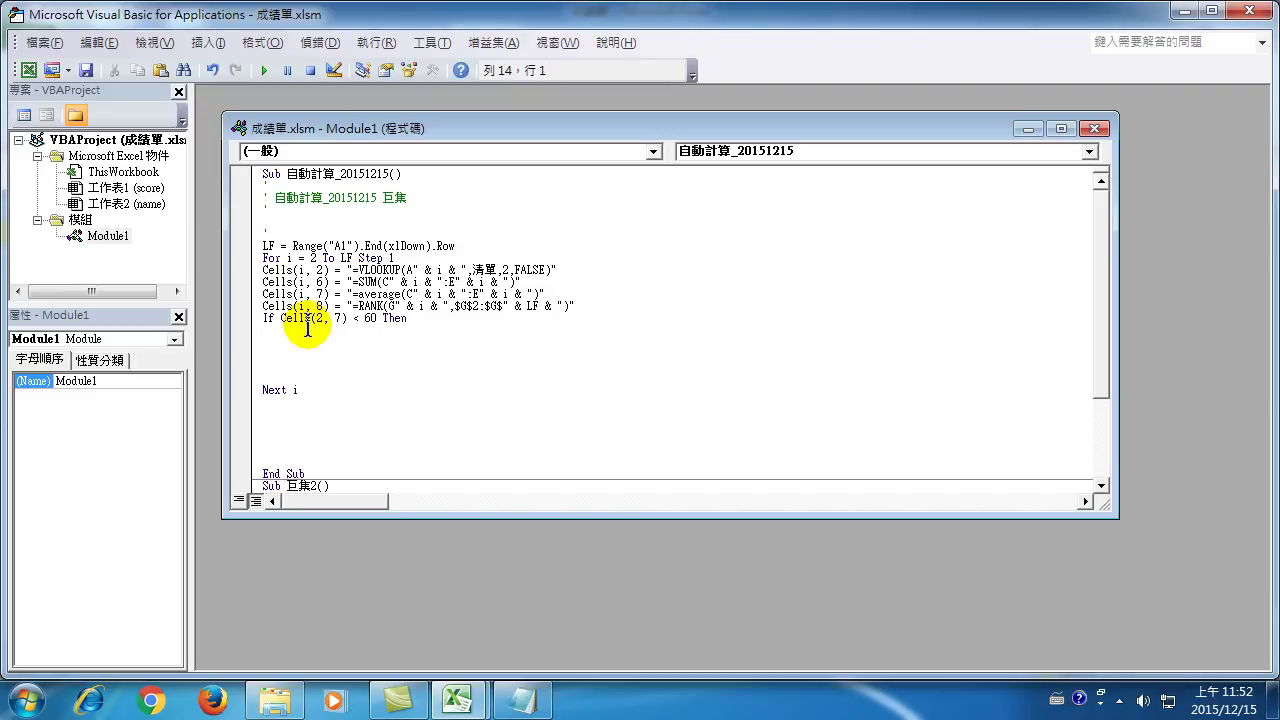
Add the line cells(2,9) = "不及格" below the If test
{"action": "type", "text": "cells"}
{"action": "type", "text": "(2"}
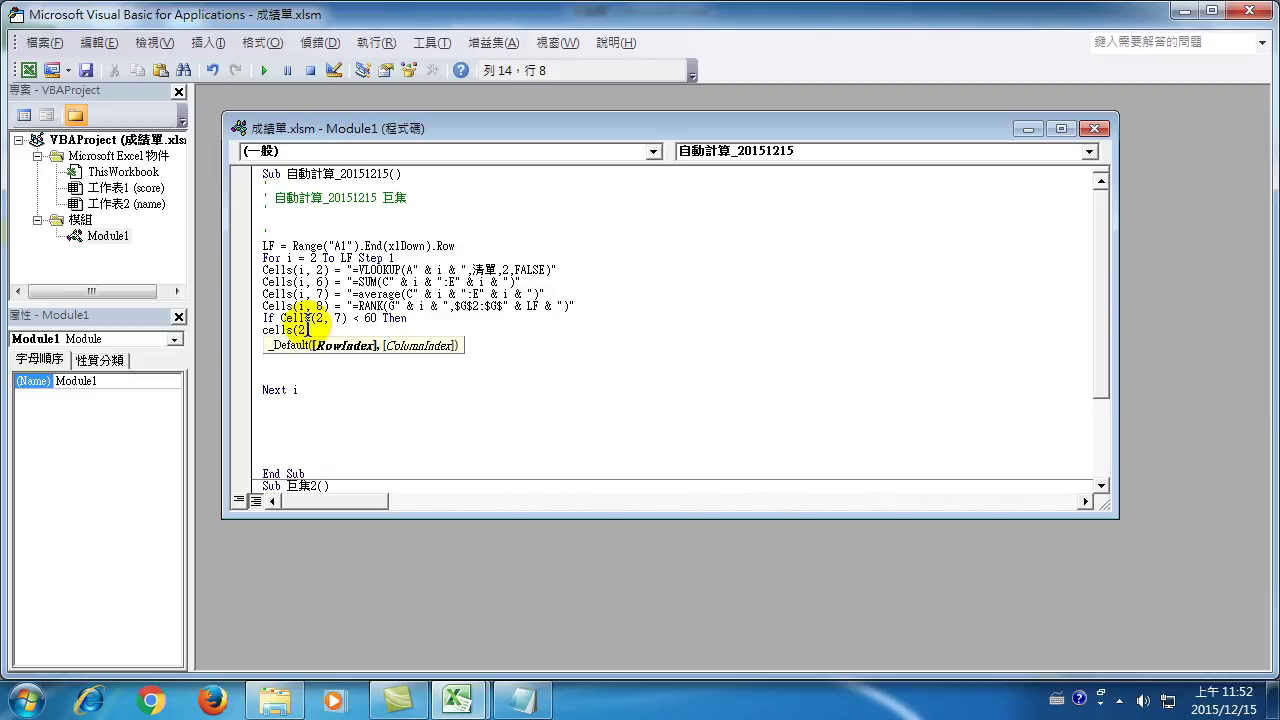
{"action": "type", "text": ",9"}
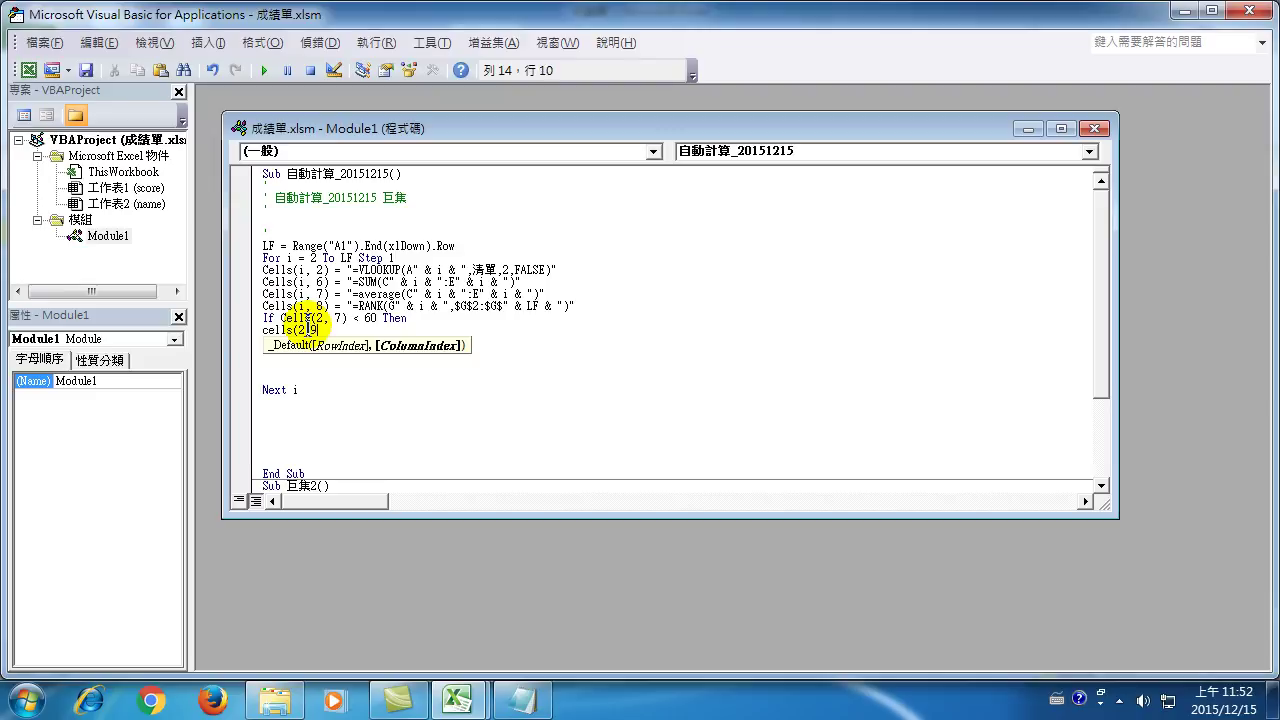
{"action": "type", "text": ") = "}
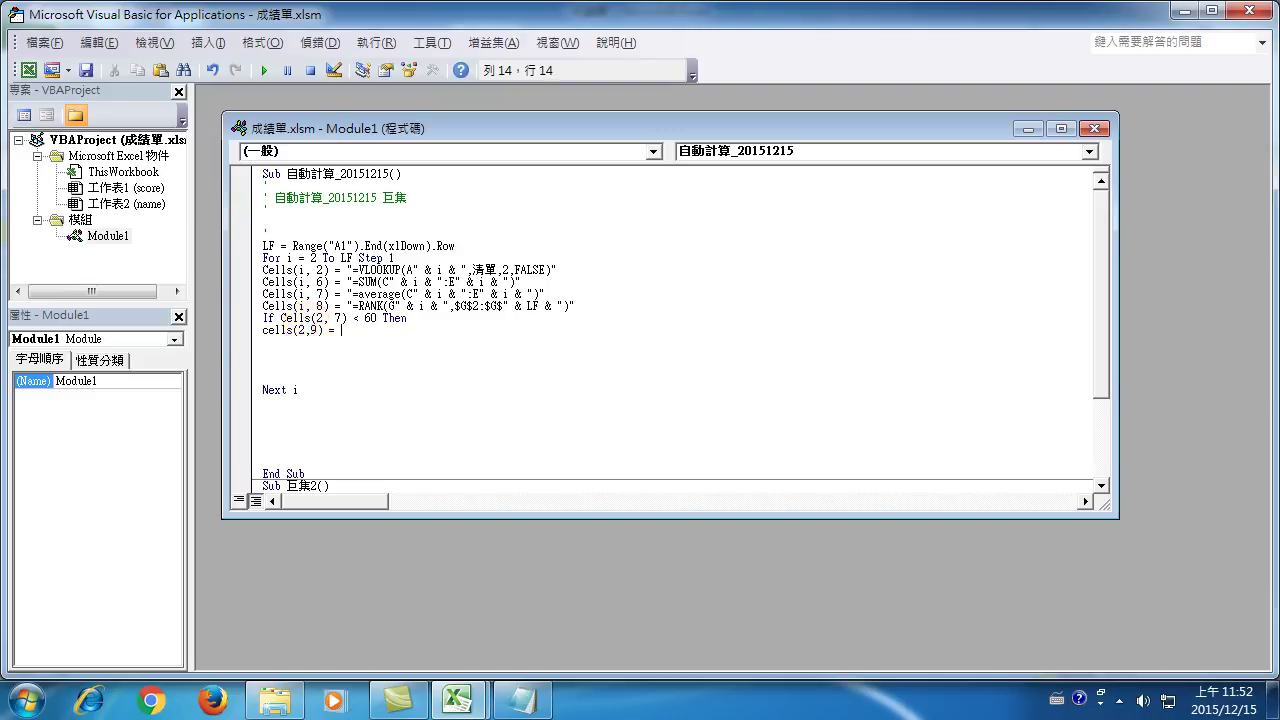
{"action": "type", "text": "\""}
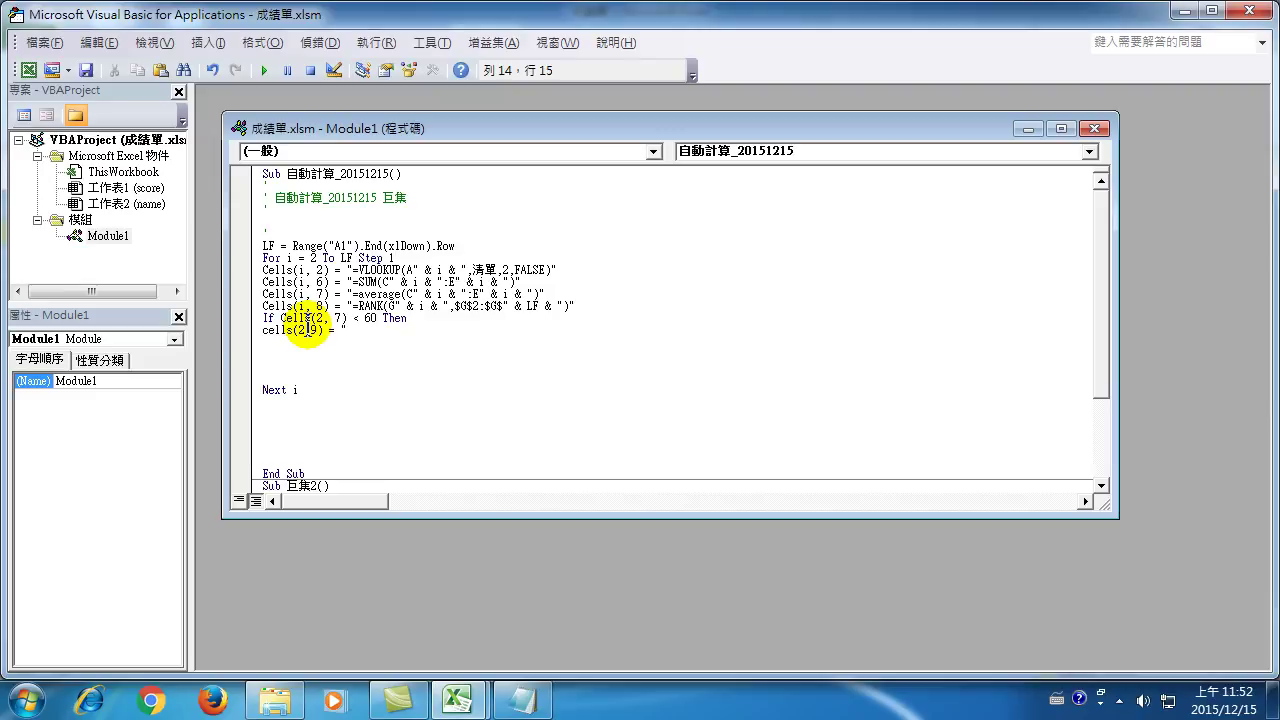
{"action": "key", "text": "ctrl+shift"}
{"action": "type", "text": "留"}
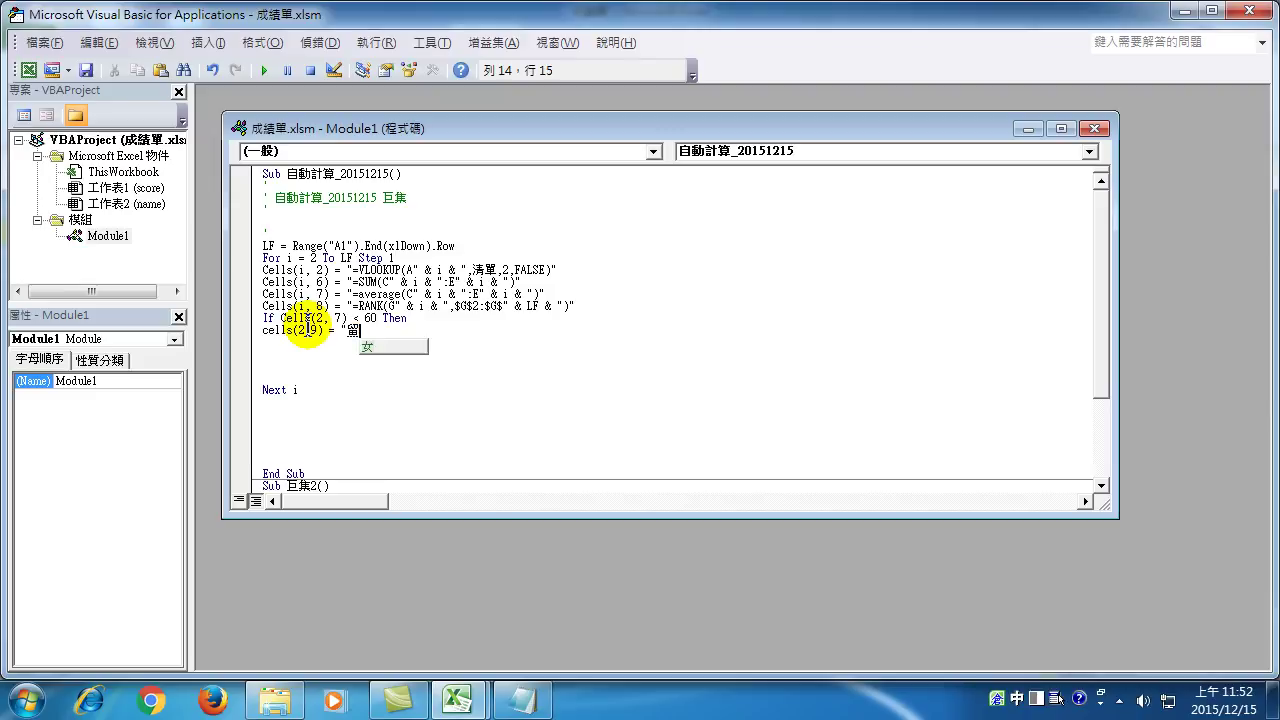
{"action": "type", "text": "不及格"}
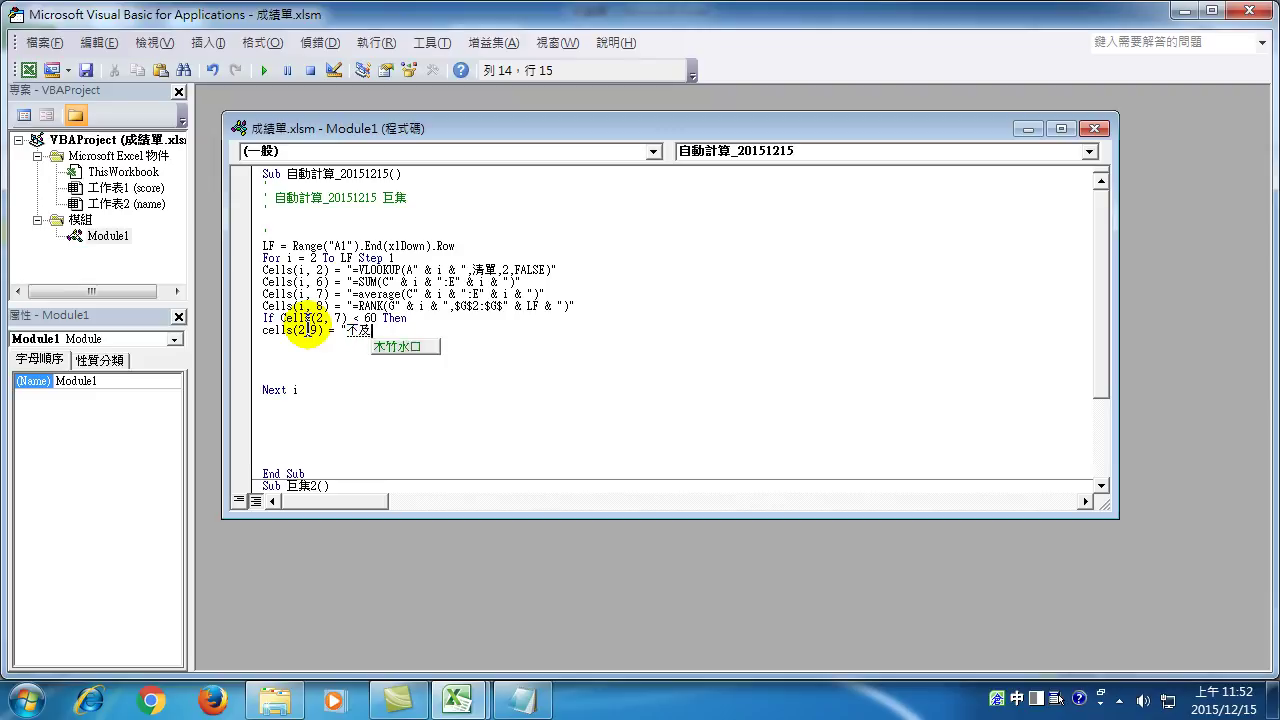
{"action": "type", "text": "\""}
{"action": "key", "text": "Return"}
{"action": "key", "text": "Return"}
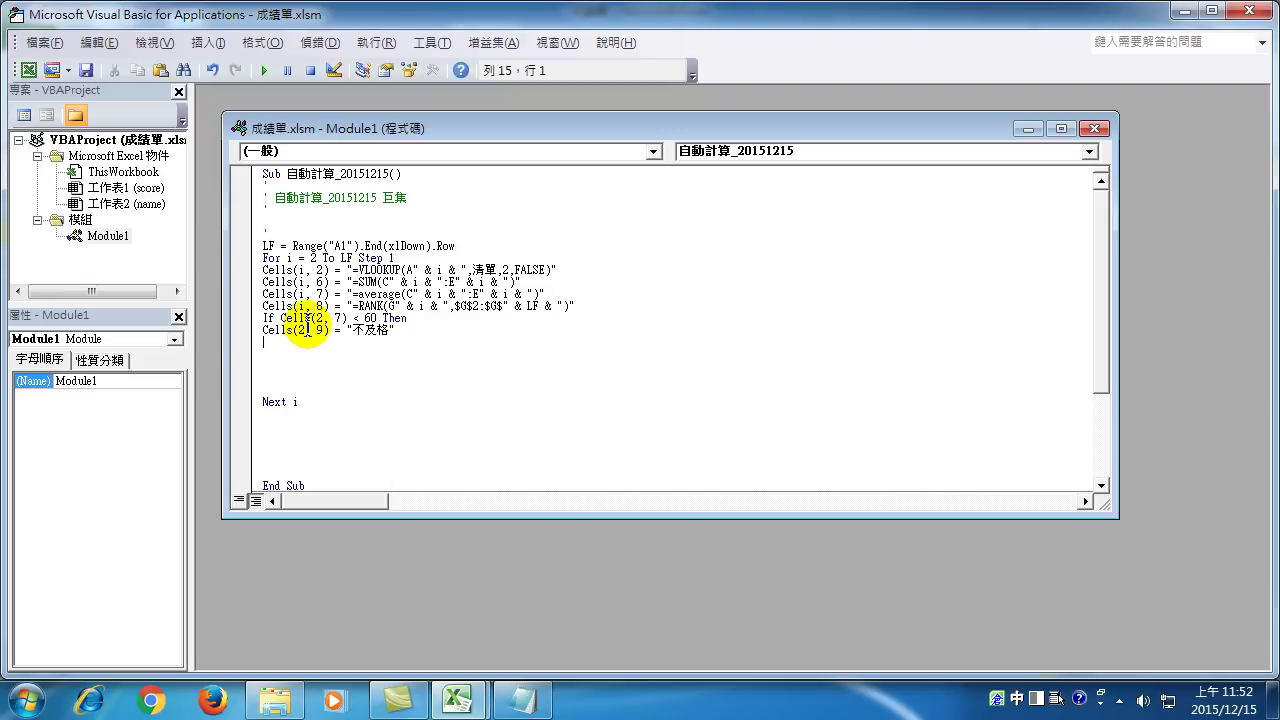
Add End If to close the check, then select the row number 2 in If cells(2,7)
{"action": "type", "text": "e"}
{"action": "key", "text": "shift"}
{"action": "type", "text": "nd if"}
{"action": "key", "text": "Return"}
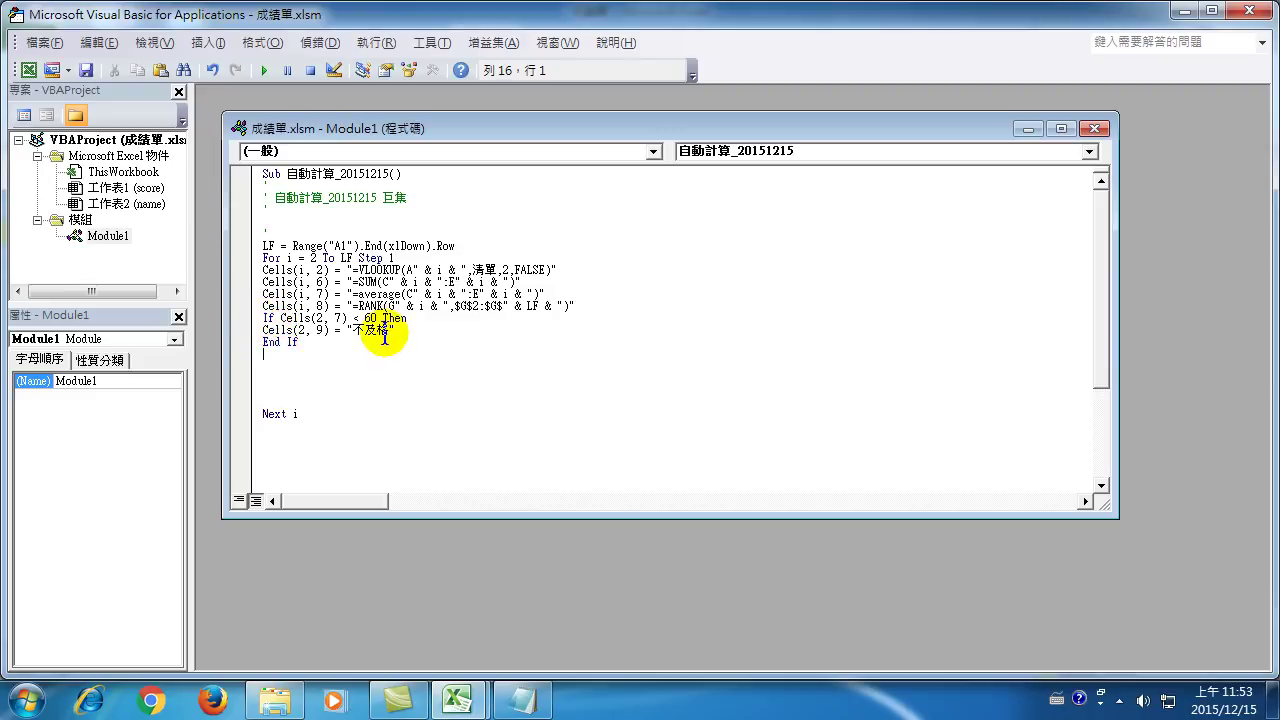
{"action": "left_click", "coordinate": [316, 318]}
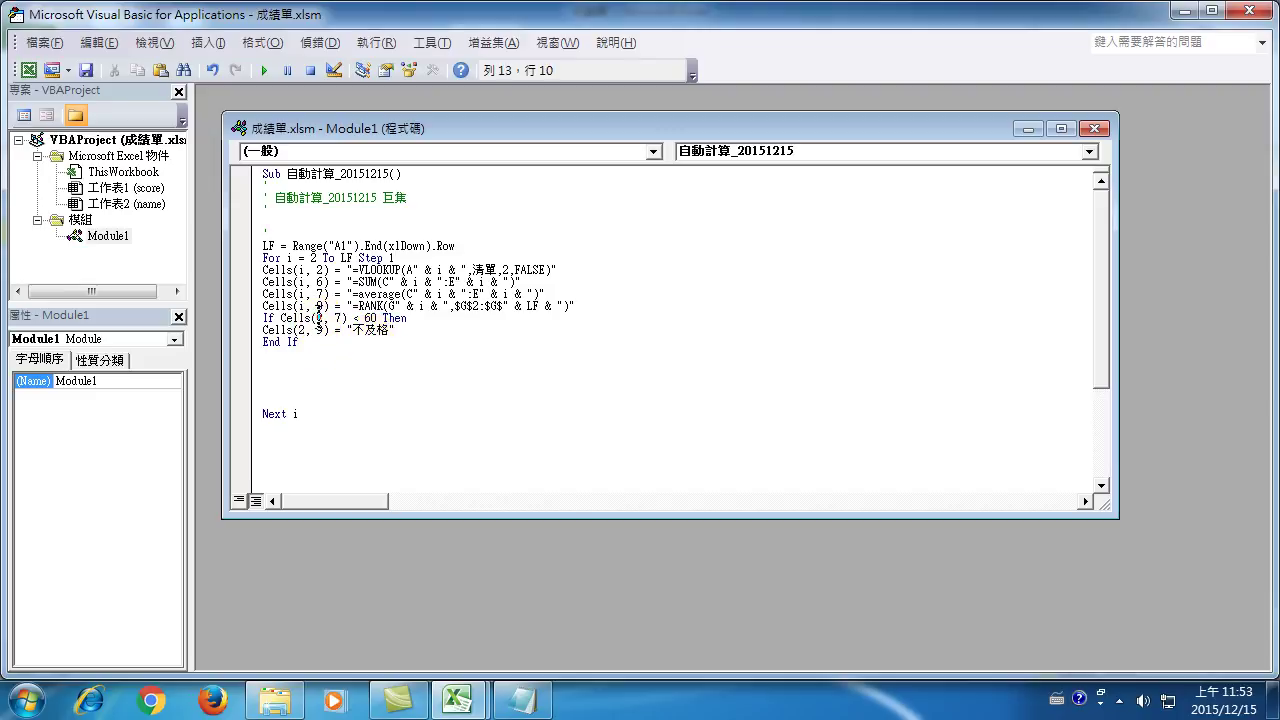
{"action": "double_click", "coordinate": [318, 318]}
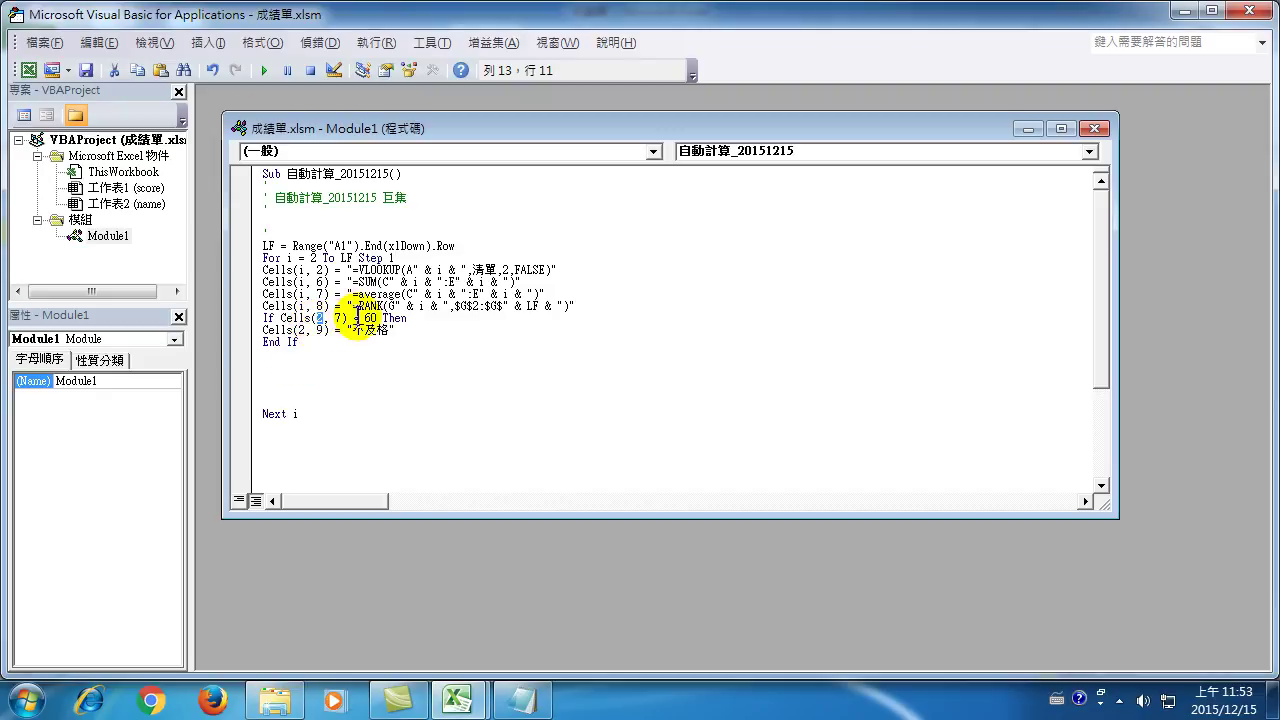
Replace the fixed row 2 with i, giving If Cells(i, 7) < 60 and Cells(i, 9)
{"action": "type", "text": "i"}
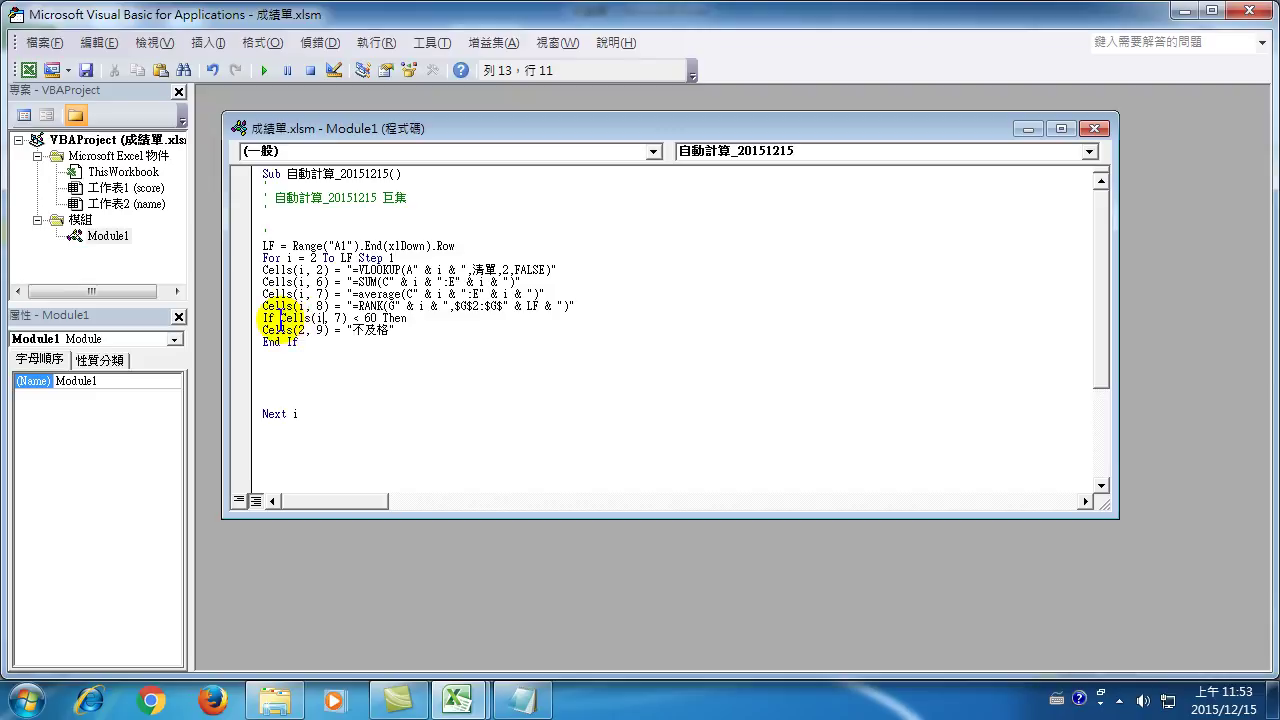
{"action": "left_click", "coordinate": [303, 331]}
{"action": "key", "text": "shift+Left"}
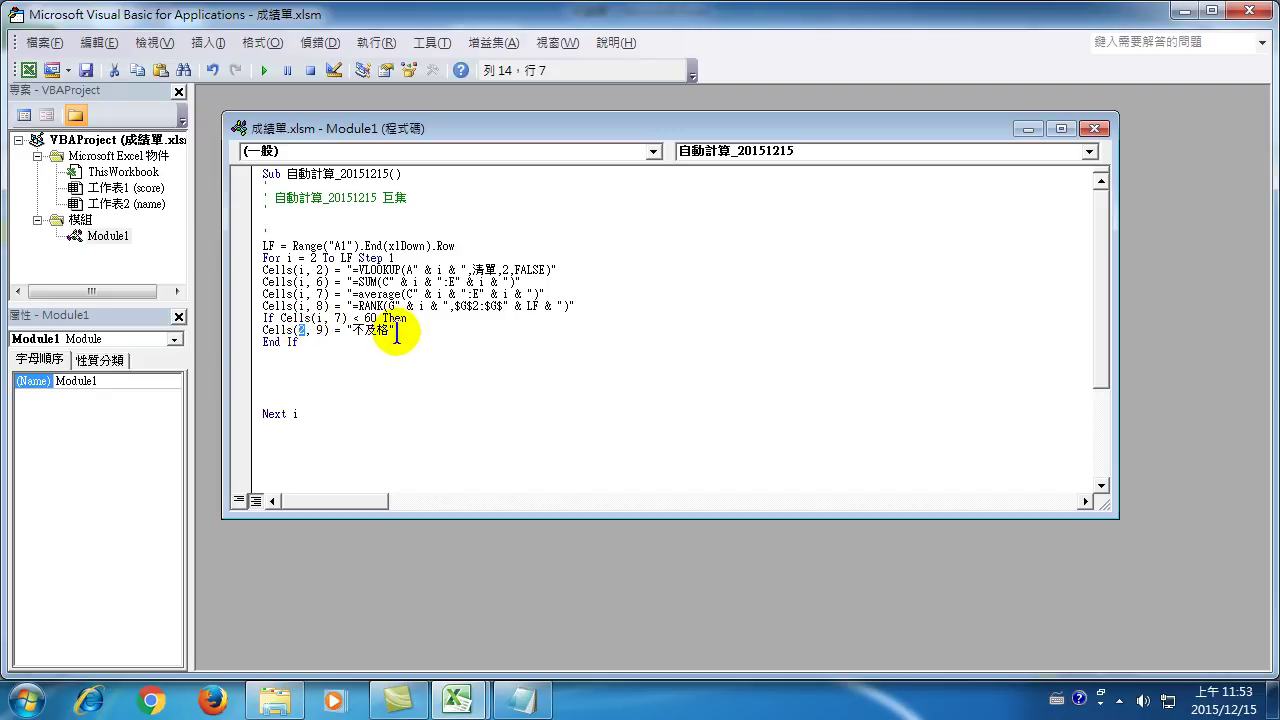
{"action": "type", "text": "i"}
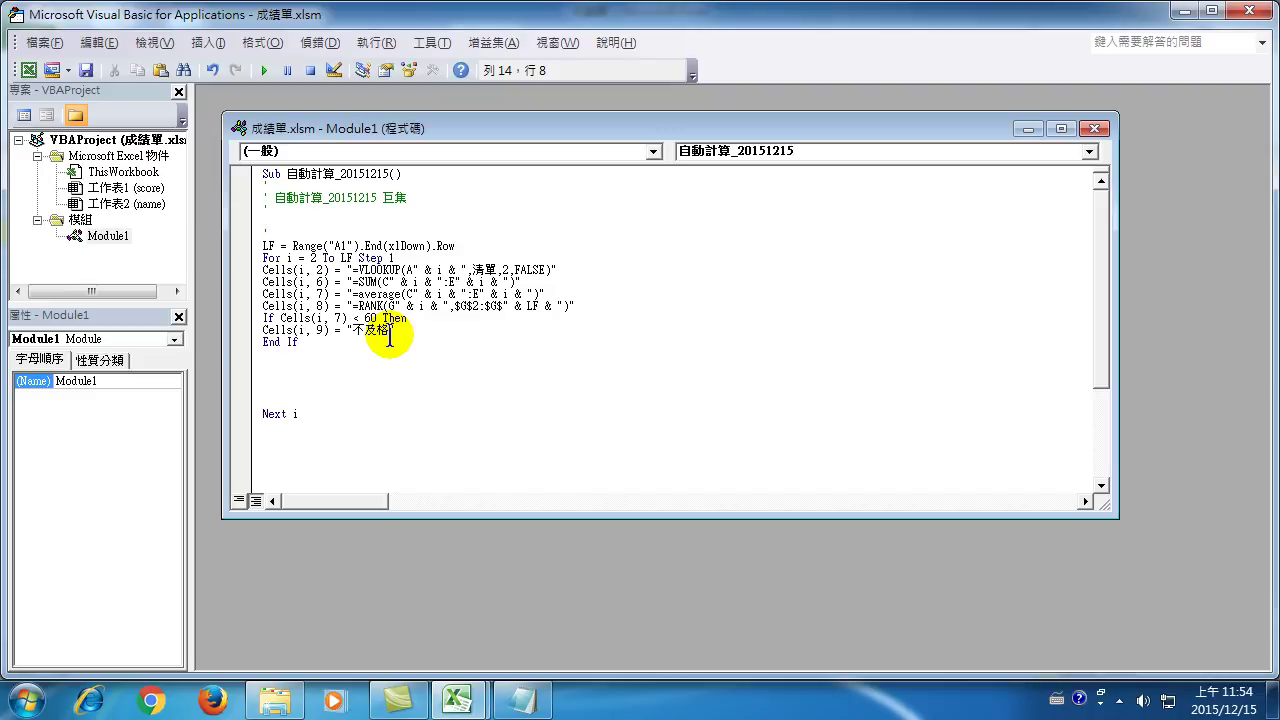
Close the VBA editor and clear names B2:B15 and totals, averages, ranks F2:H13
{"action": "left_click", "coordinate": [1247, 10]}
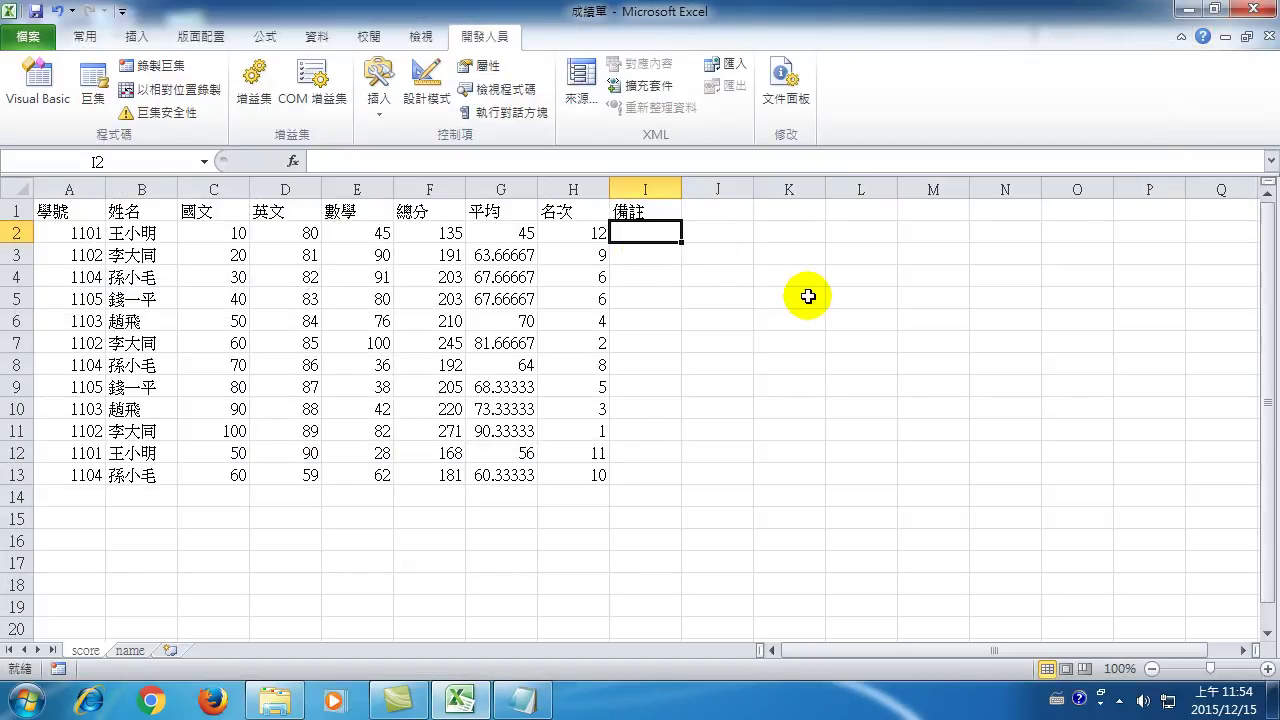
{"action": "left_click_drag", "start_coordinate": [140, 232], "coordinate": [113, 517]}
{"action": "key", "text": "Delete"}
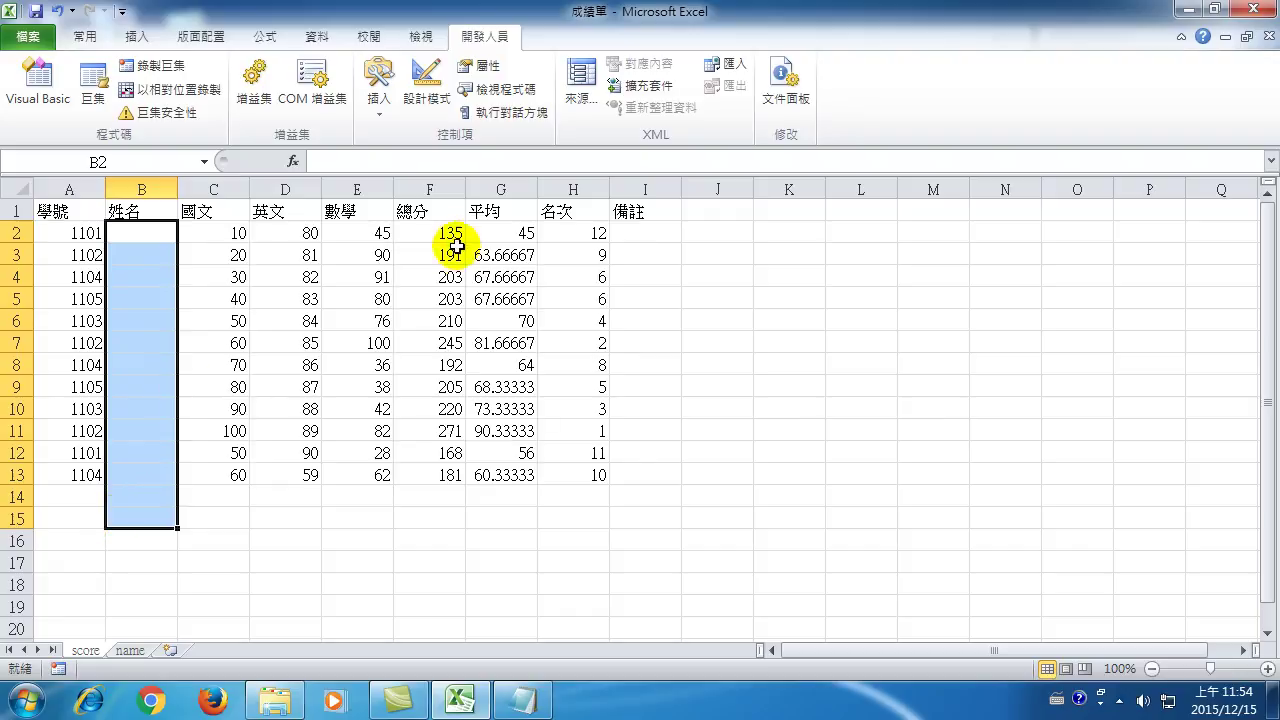
{"action": "left_click", "coordinate": [480, 235]}
{"action": "left_click_drag", "start_coordinate": [425, 233], "coordinate": [548, 487]}
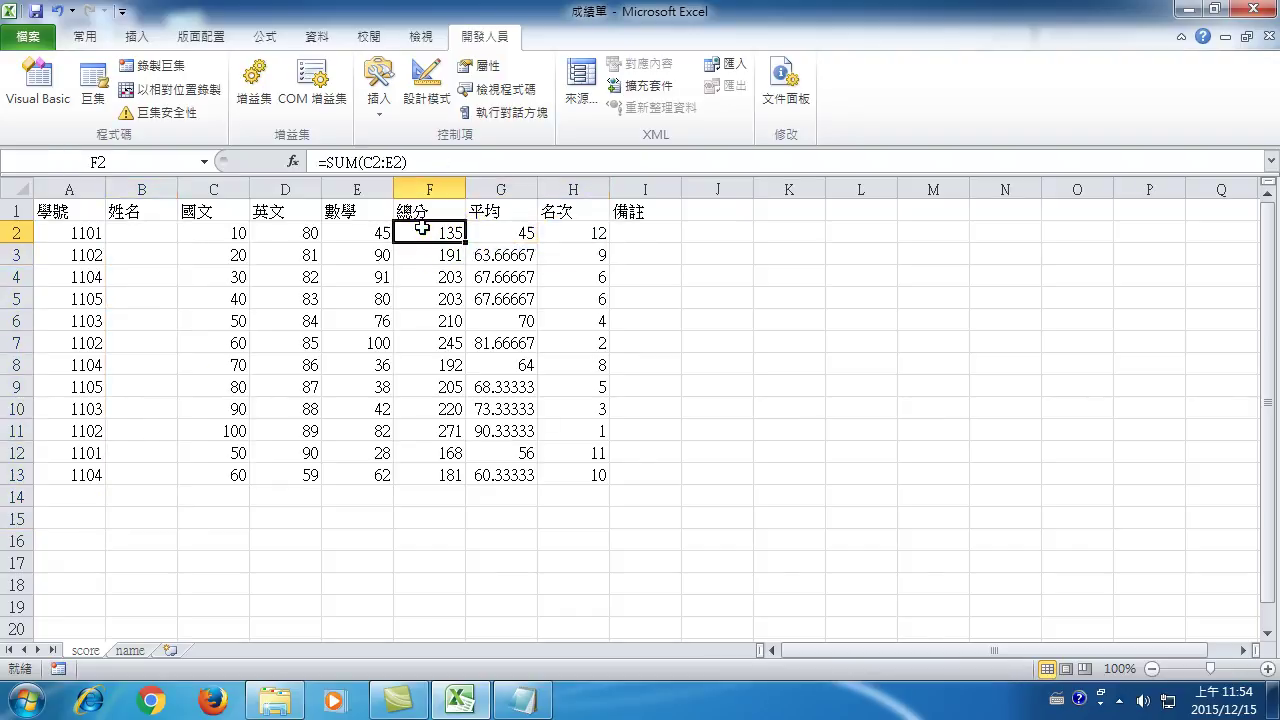
{"action": "key", "text": "Delete"}
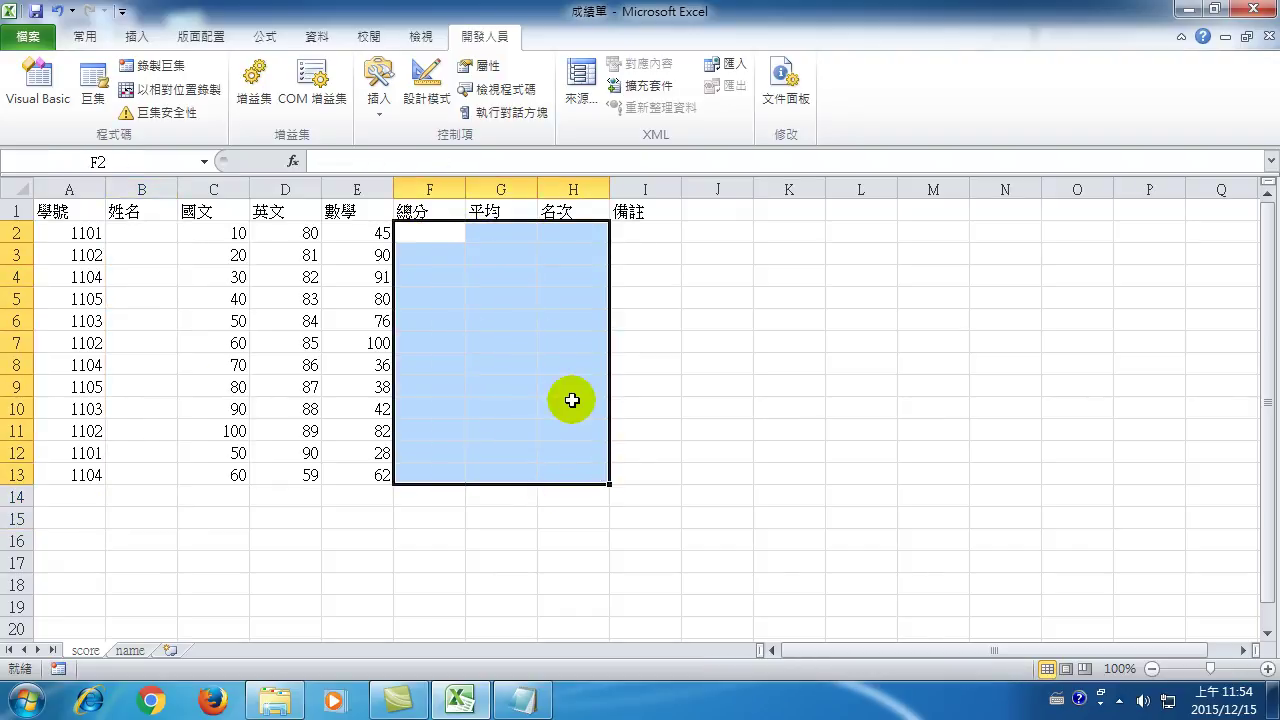
{"action": "left_click", "coordinate": [860, 410]}
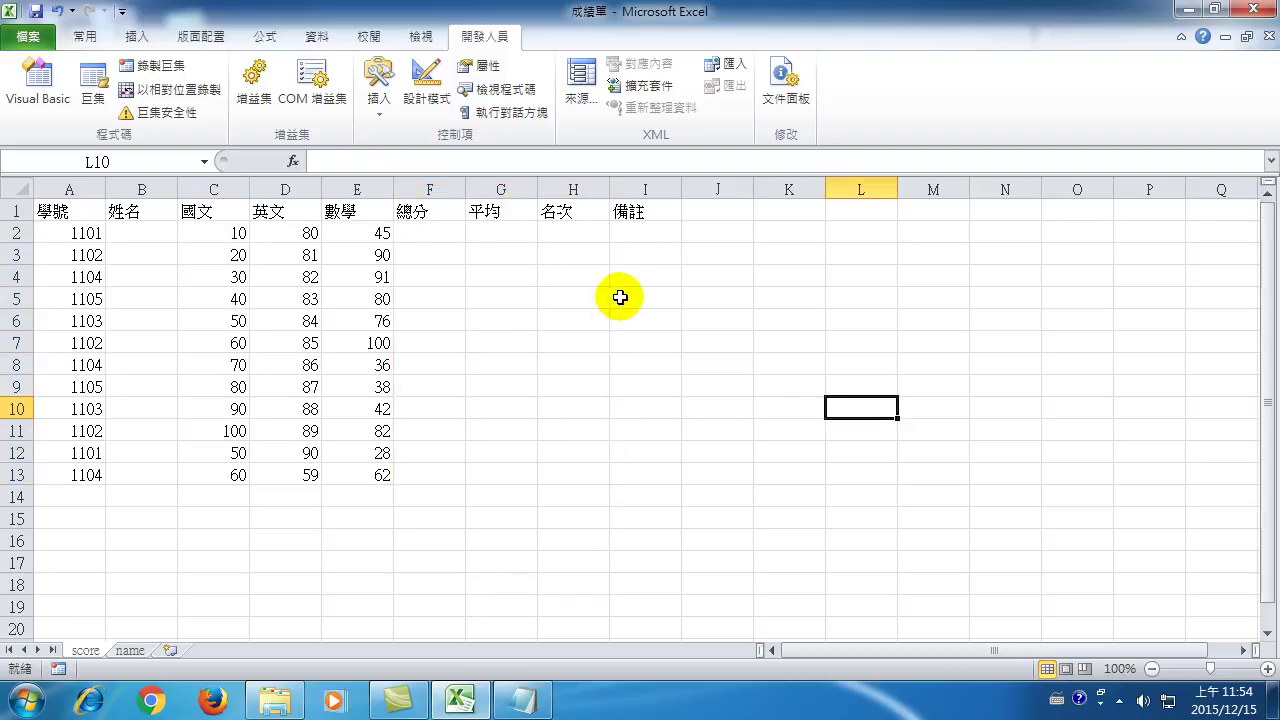
Run the 自動計算_20151215 macro to refill the sheet
{"action": "left_click", "coordinate": [93, 80]}
{"action": "left_click", "coordinate": [480, 329]}
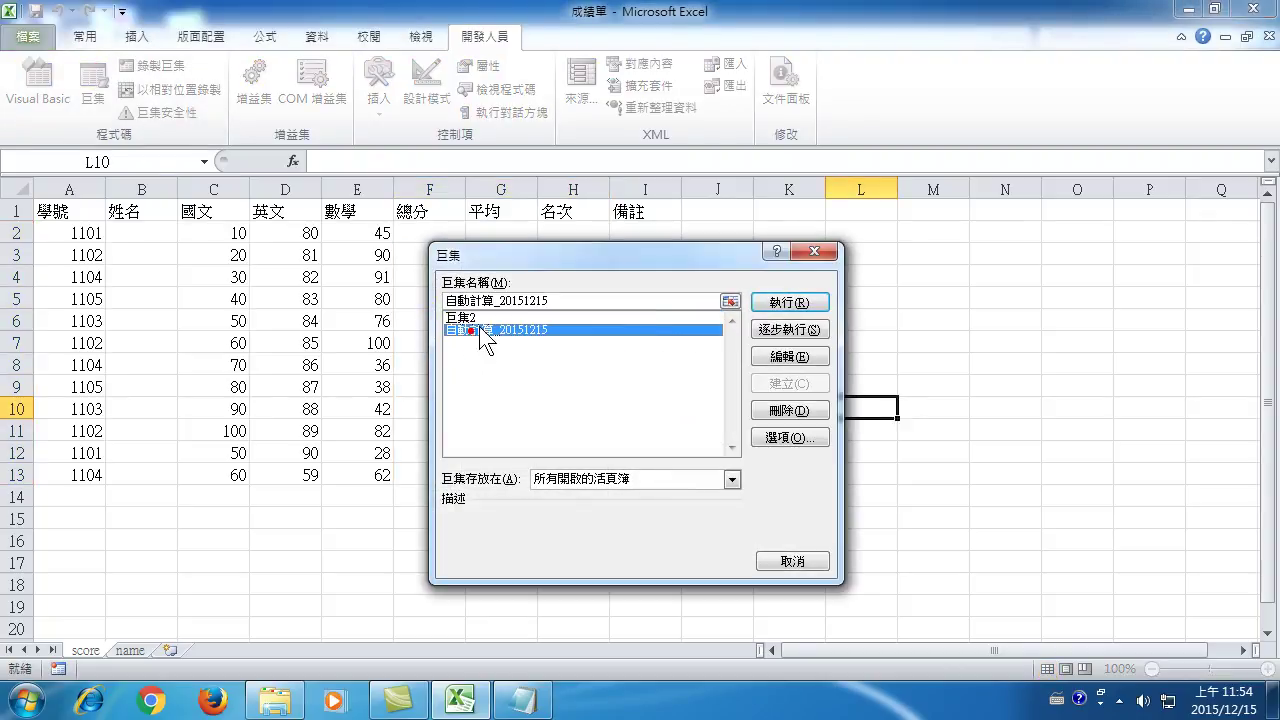
{"action": "left_click", "coordinate": [812, 302]}
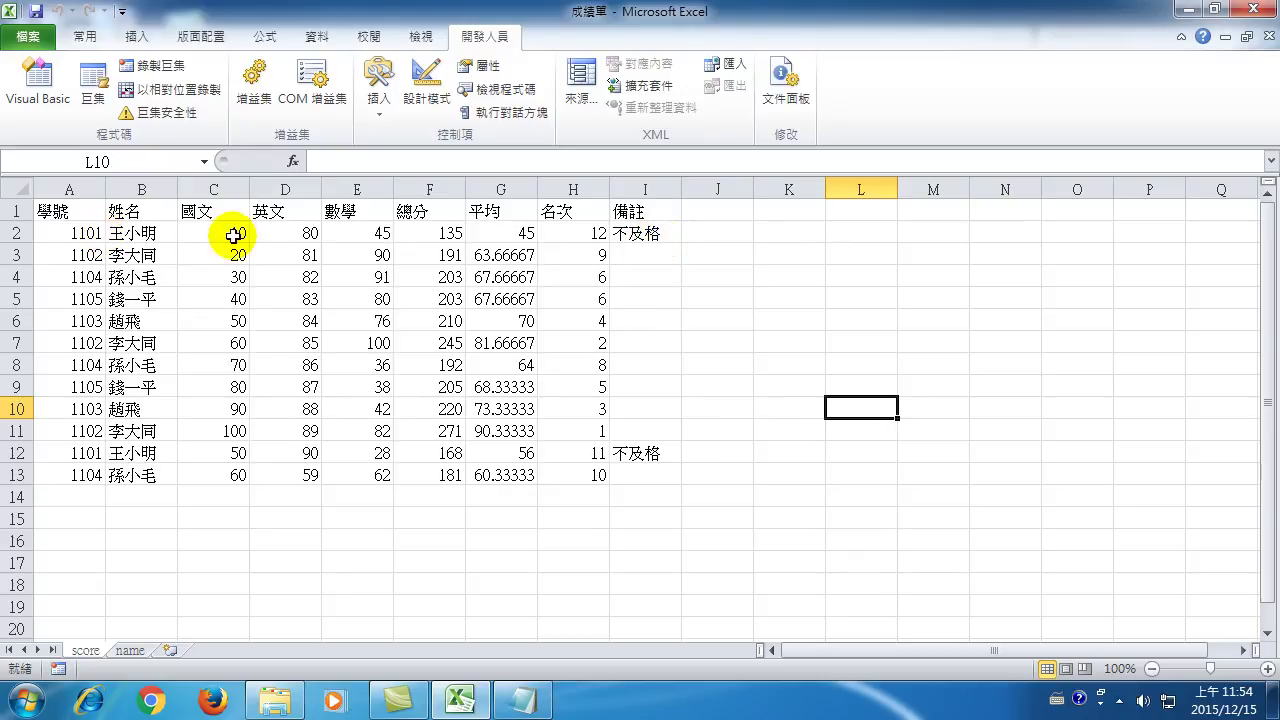
{"action": "left_click", "coordinate": [21, 232]}
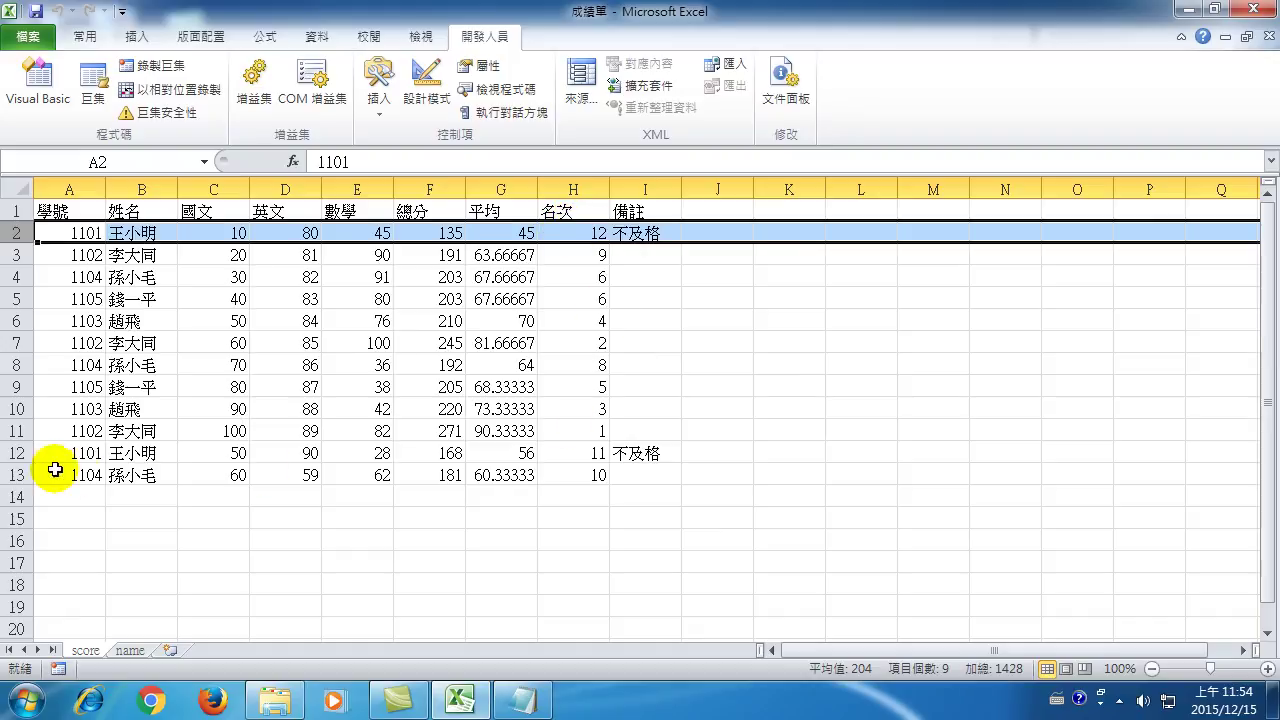
{"action": "left_click", "coordinate": [18, 453]}
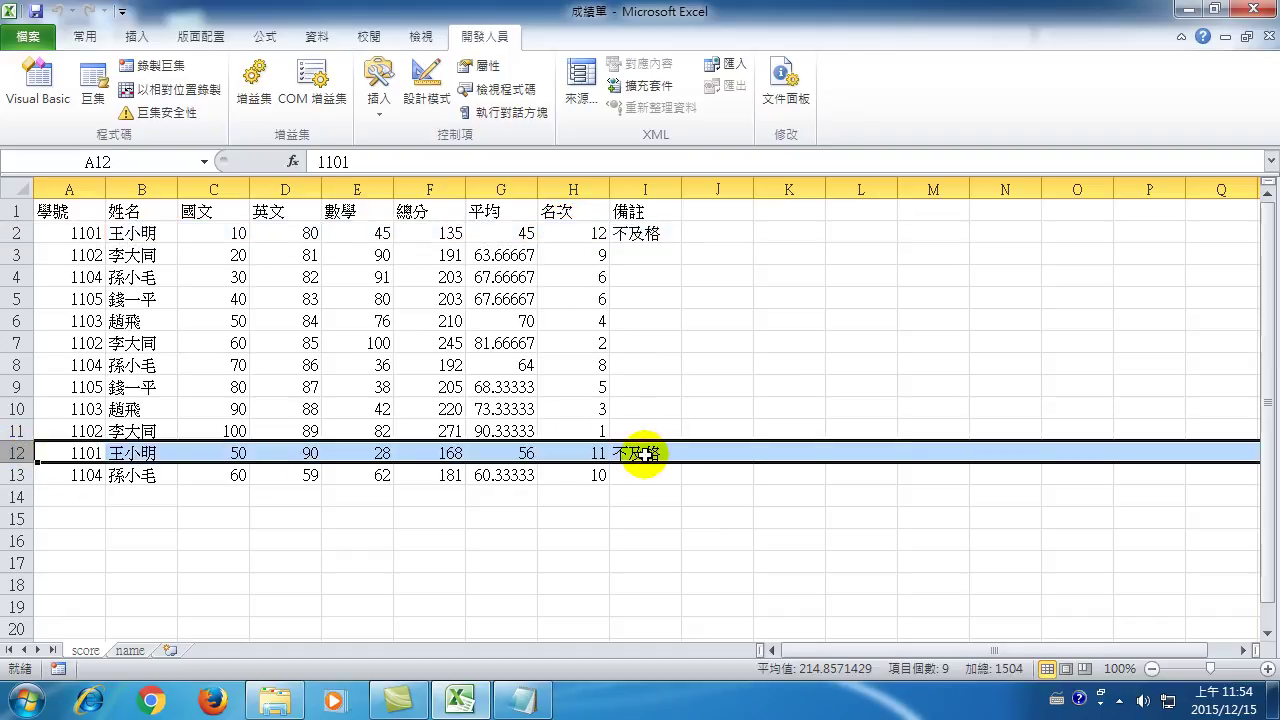
{"action": "left_click", "coordinate": [569, 384]}
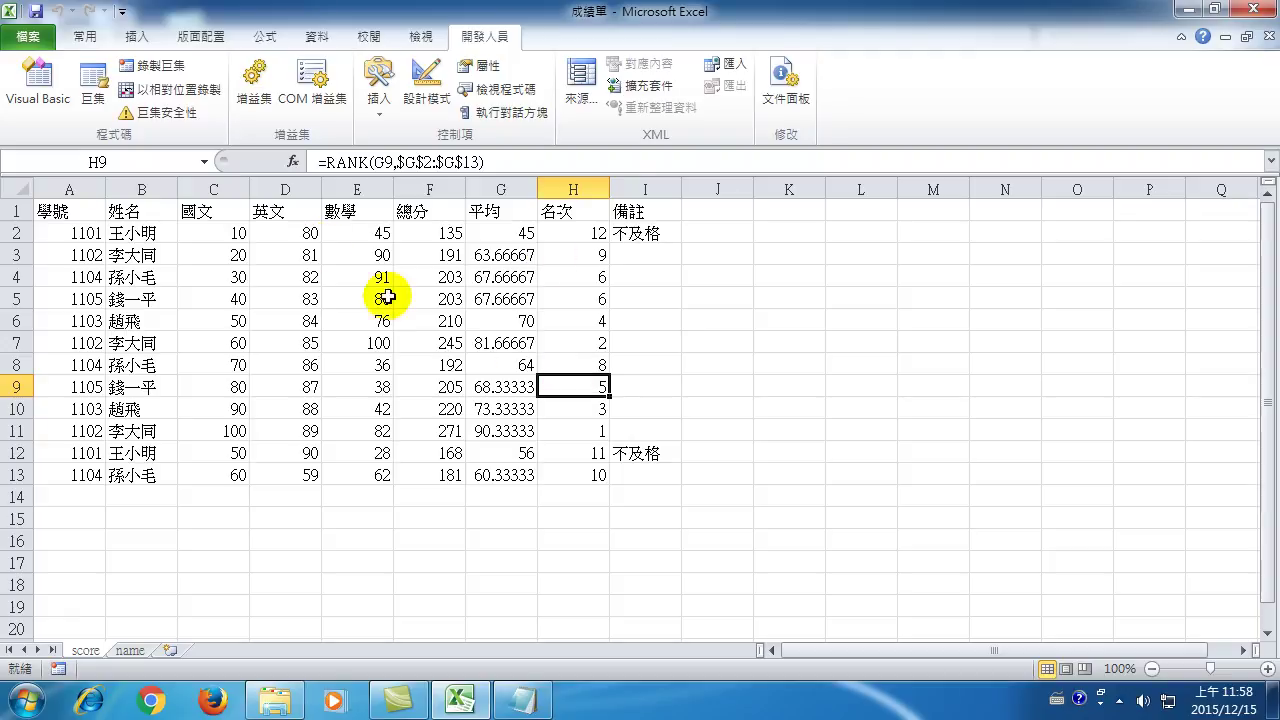
Clear the names in column B and the 總分, 平均, 名次, 備註 results in F–I
{"action": "left_click_drag", "start_coordinate": [152, 232], "coordinate": [157, 563]}
{"action": "key", "text": "Delete"}
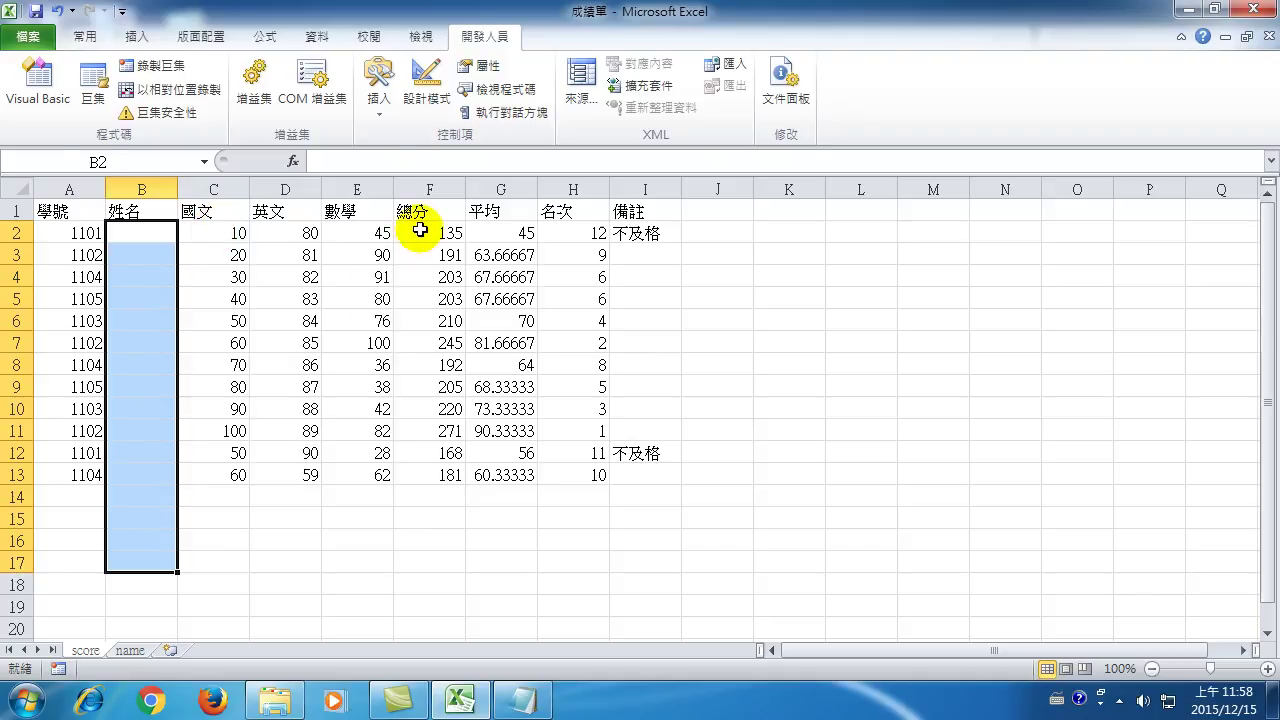
{"action": "left_click_drag", "start_coordinate": [420, 230], "coordinate": [645, 515]}
{"action": "key", "text": "Delete"}
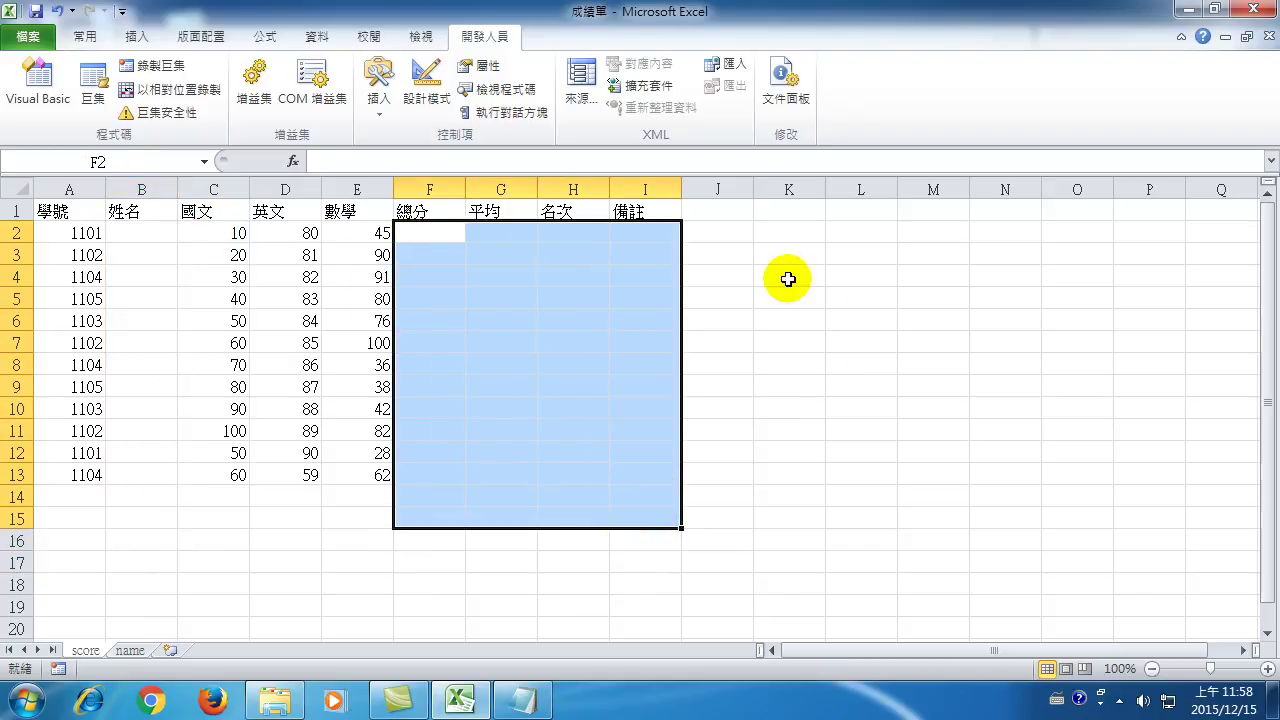
{"action": "left_click", "coordinate": [806, 236]}
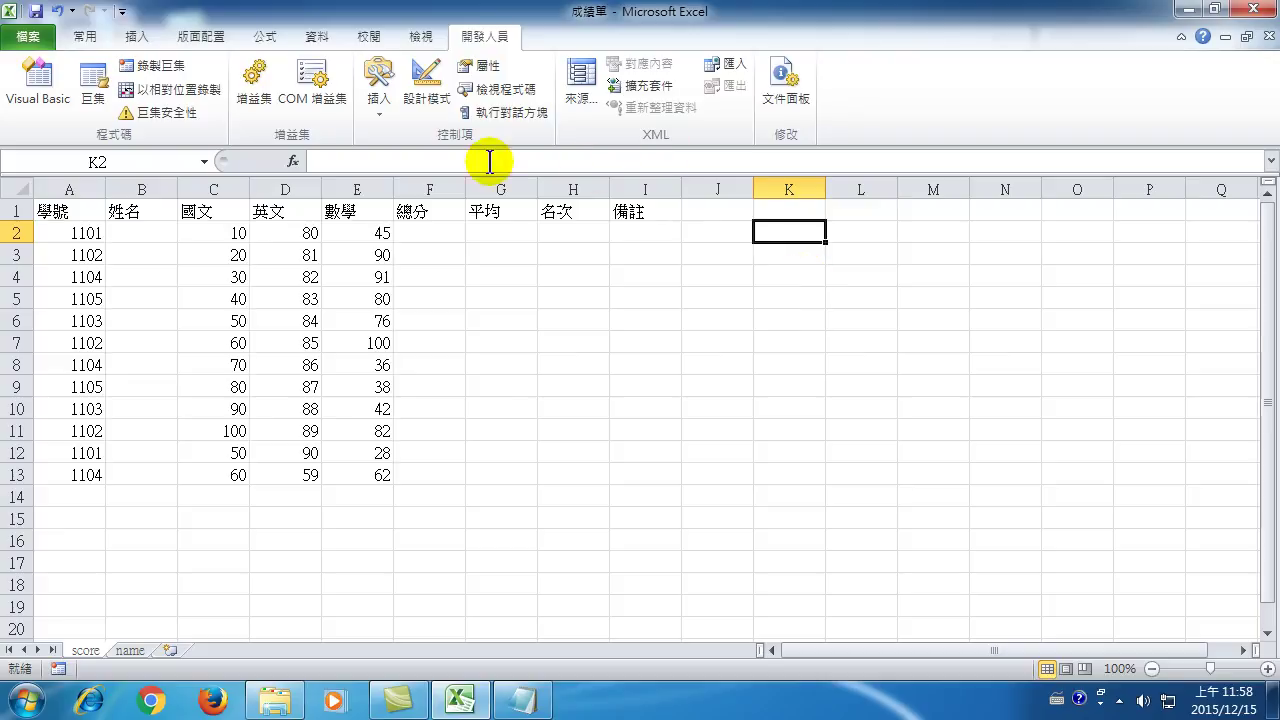
Draw a form button beside the table and assign it the 自動計算_20151215 macro
{"action": "left_click", "coordinate": [377, 100]}
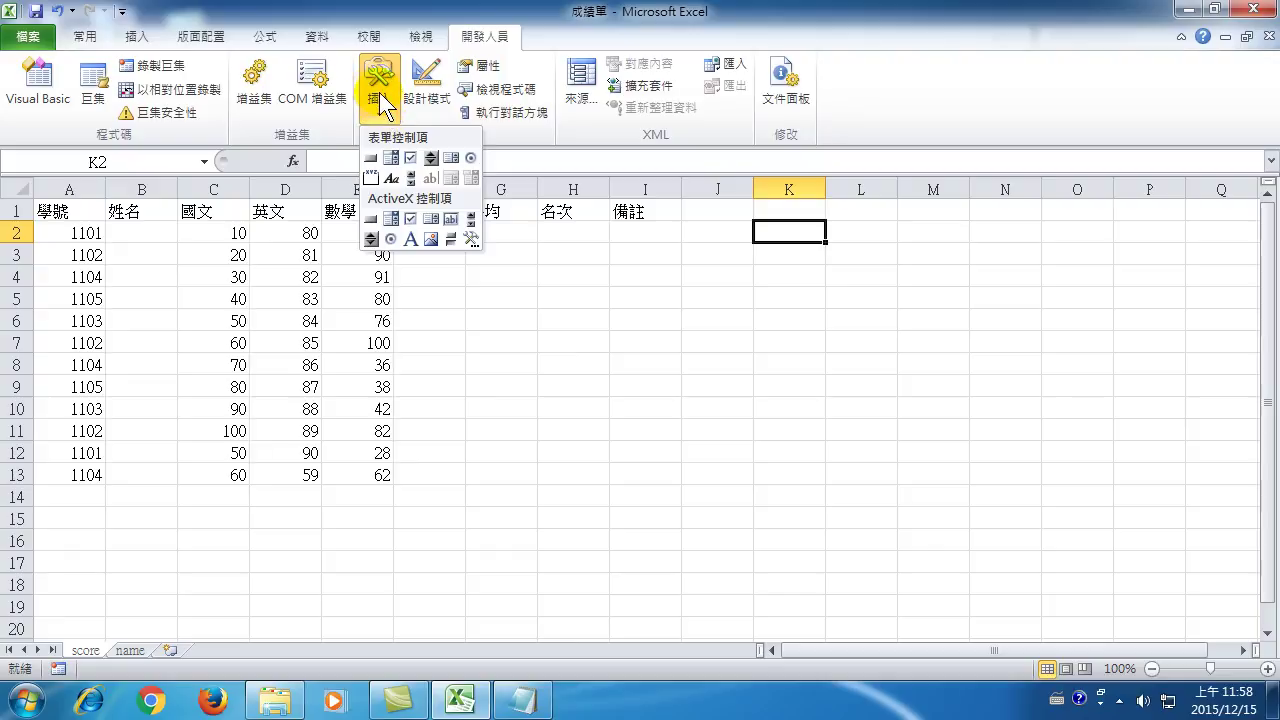
{"action": "left_click", "coordinate": [371, 159]}
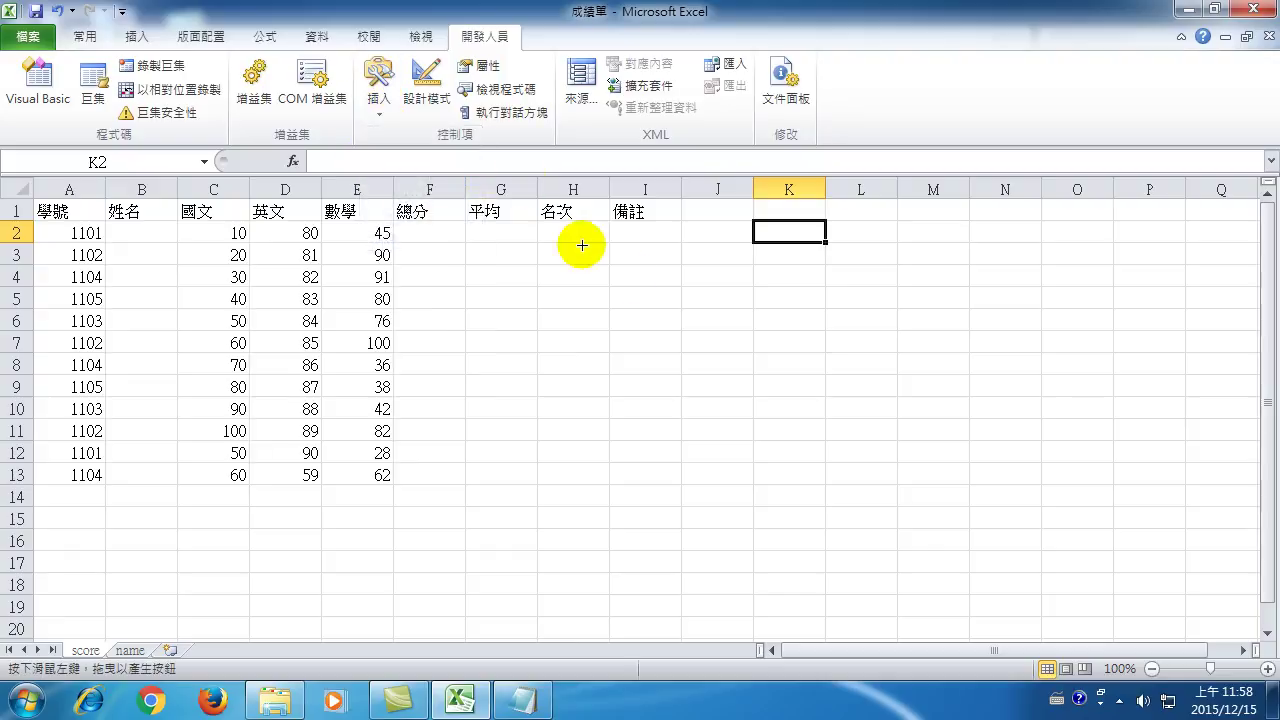
{"action": "left_click_drag", "start_coordinate": [728, 247], "coordinate": [877, 330]}
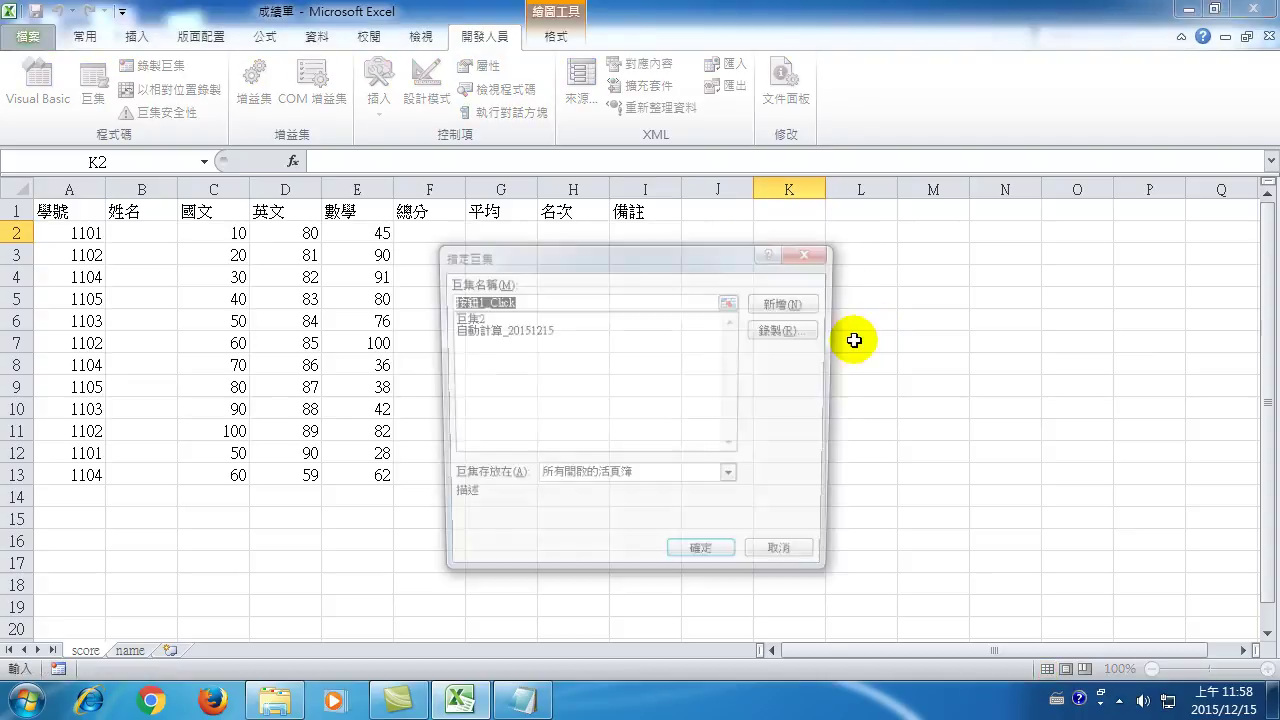
{"action": "left_click", "coordinate": [492, 330]}
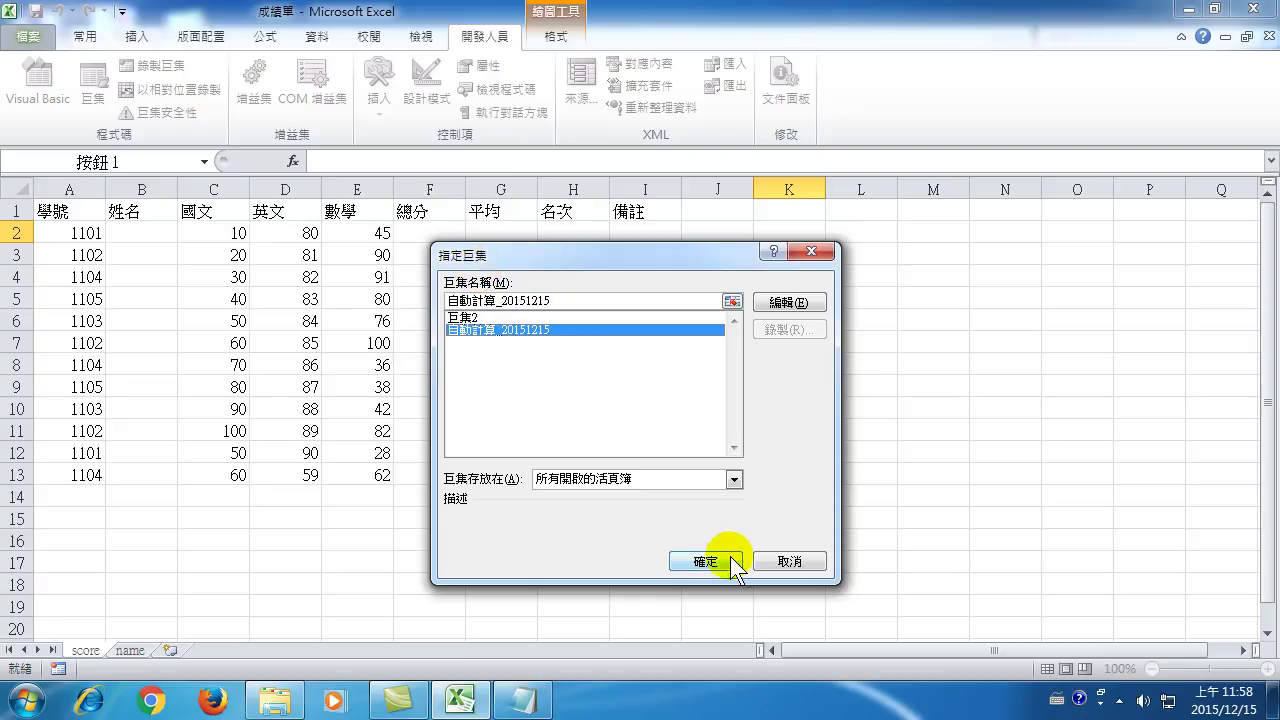
{"action": "left_click", "coordinate": [705, 561]}
Relabel the button as 自動計算
{"action": "left_click", "coordinate": [790, 292]}
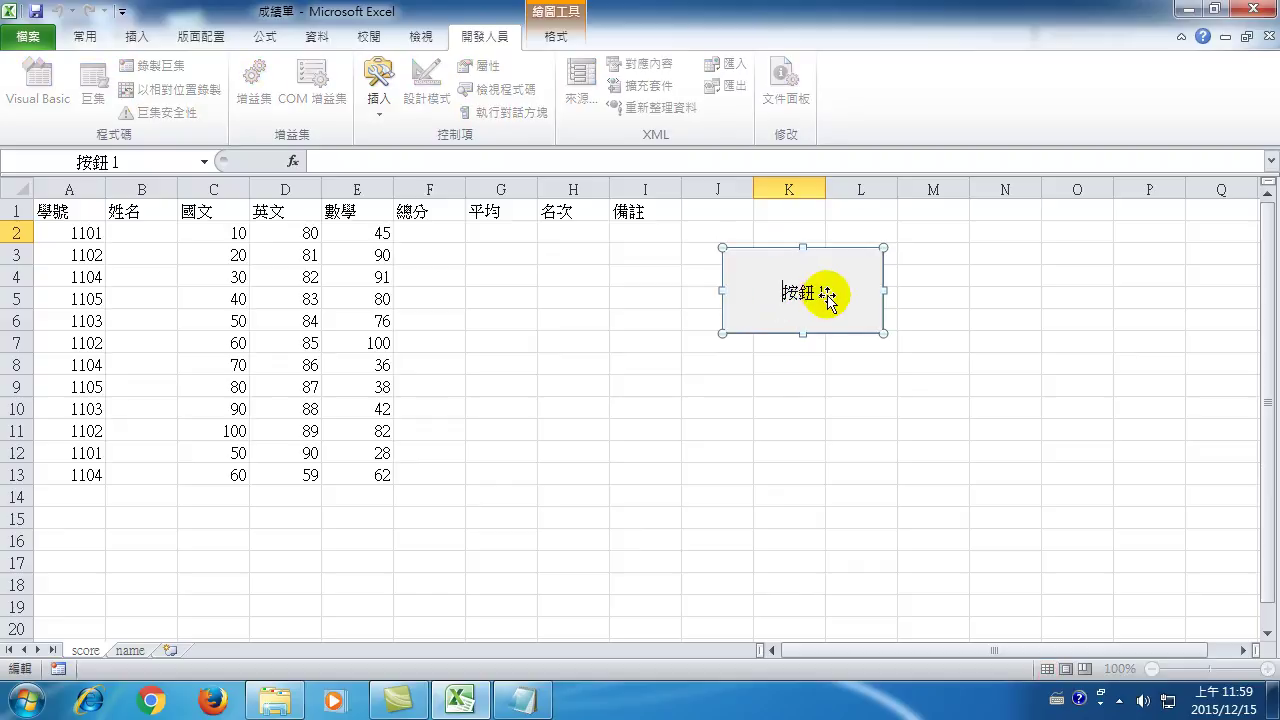
{"action": "key", "text": "ctrl+a"}
{"action": "type", "text": "1"}
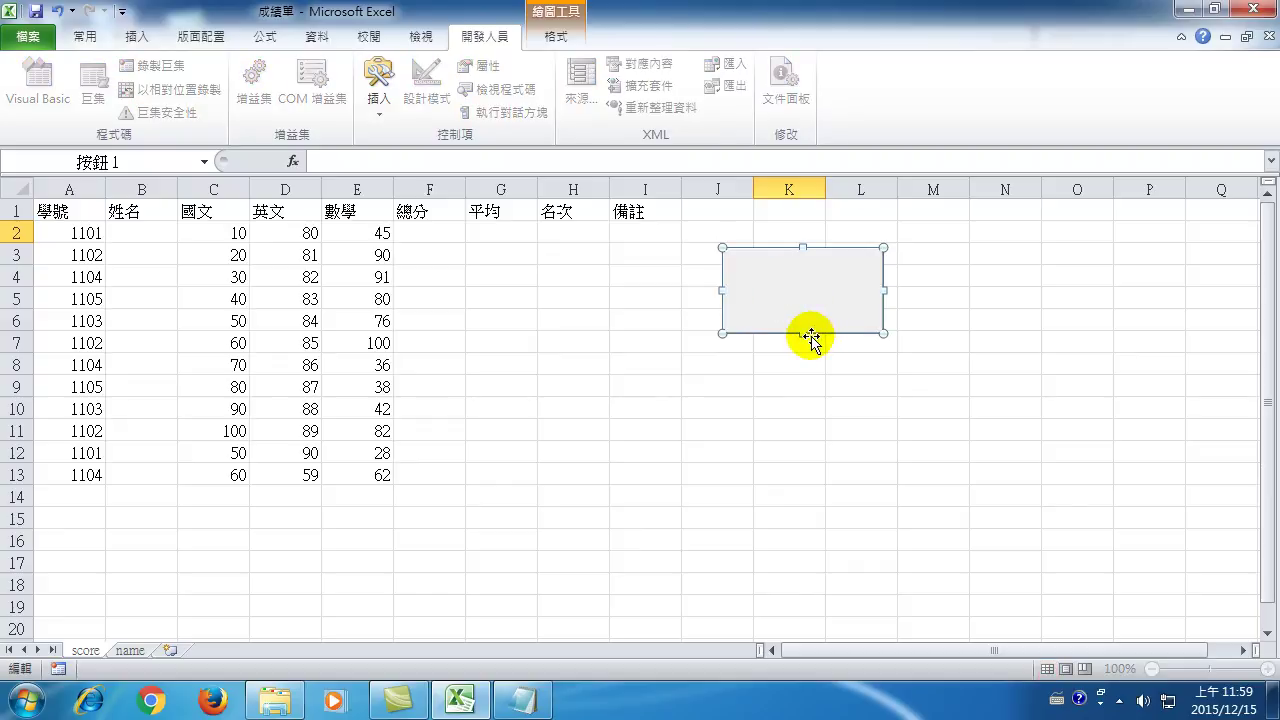
{"action": "key", "text": "ctrl+space"}
{"action": "type", "text": "自動計算"}
{"action": "left_click", "coordinate": [948, 409]}
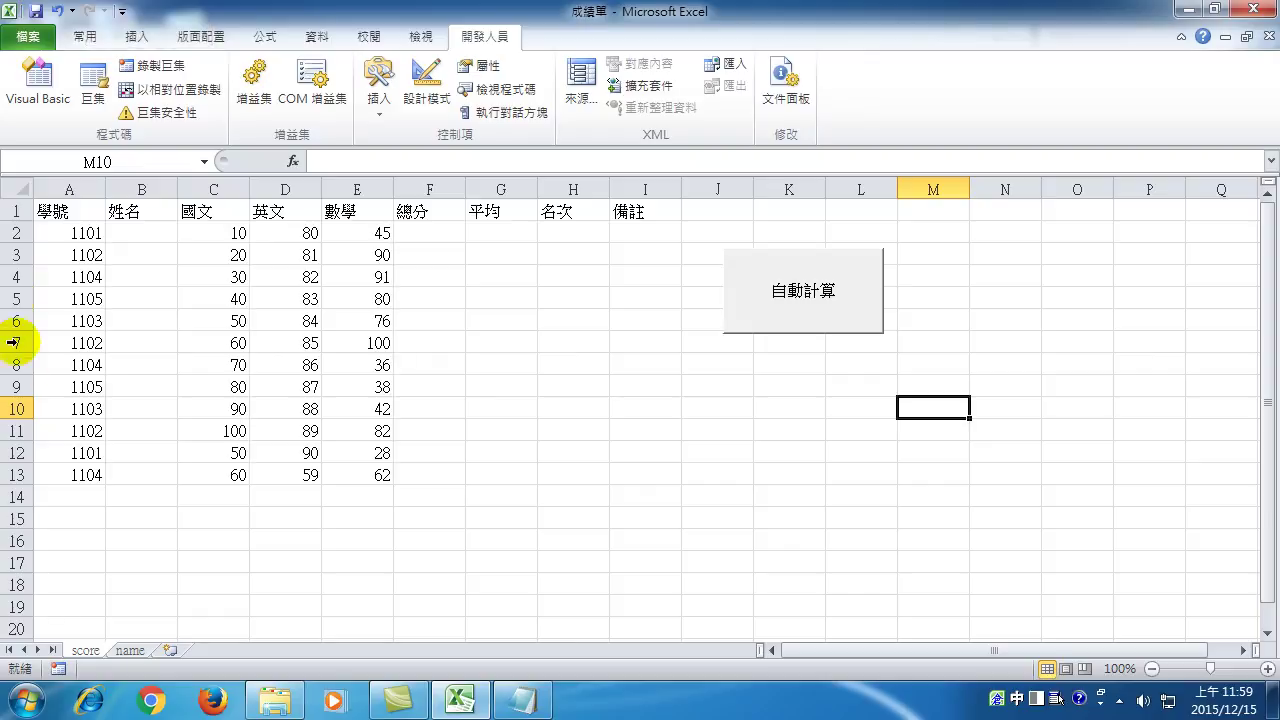
Delete rows 8–10 from the grade table
{"action": "left_click_drag", "start_coordinate": [17, 362], "coordinate": [120, 406]}
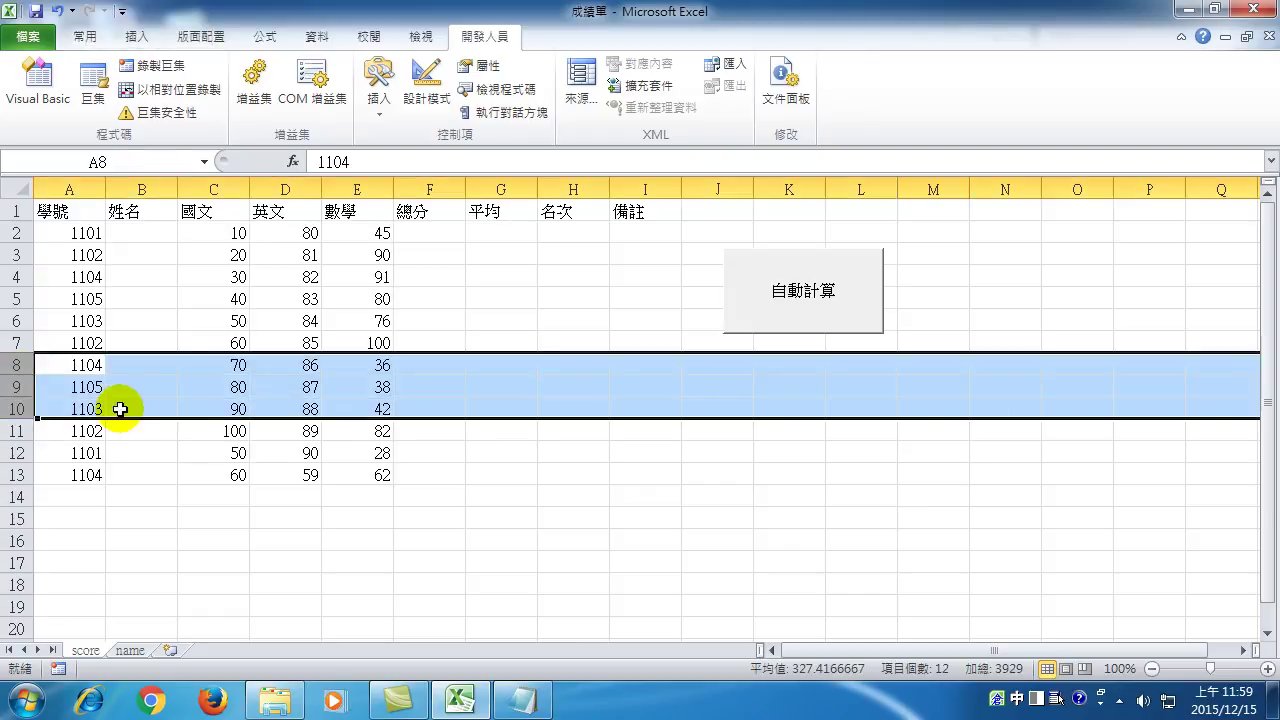
{"action": "right_click", "coordinate": [120, 408]}
{"action": "left_click", "coordinate": [188, 272]}
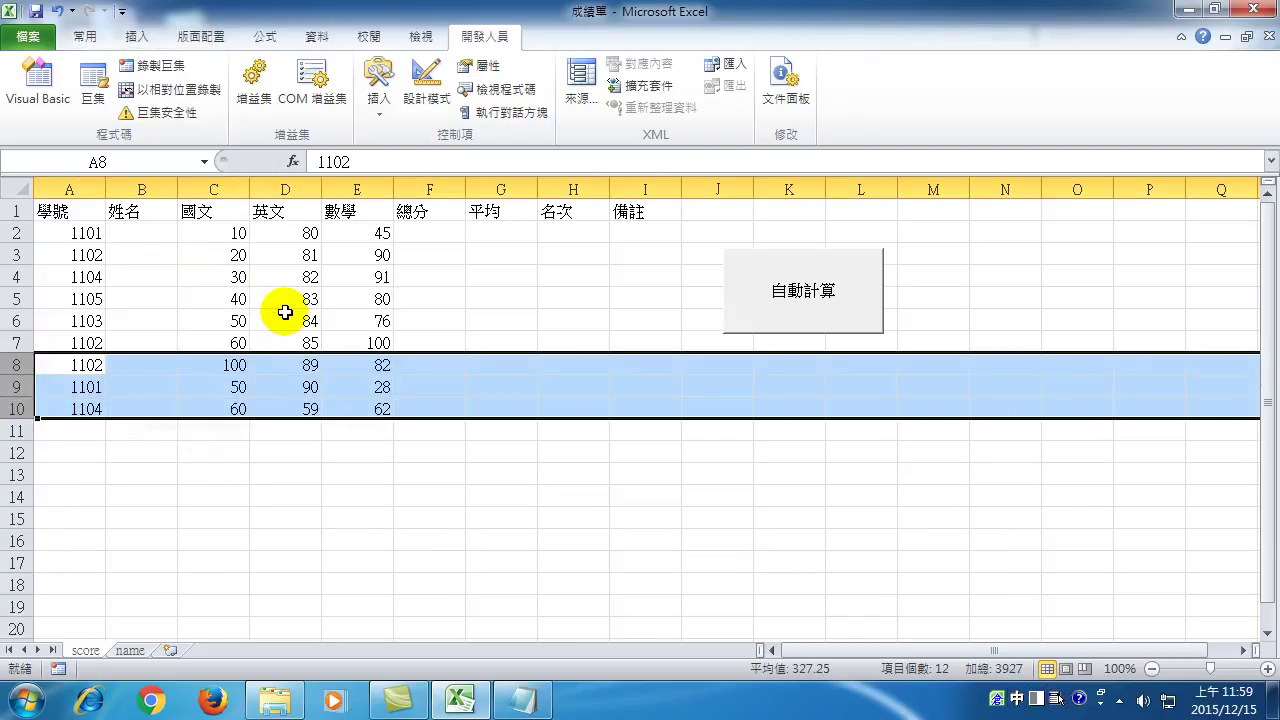
{"action": "left_click", "coordinate": [293, 299]}
Run the macro with the 自動計算 button, then clear the student names in column B
{"action": "left_click", "coordinate": [912, 464]}
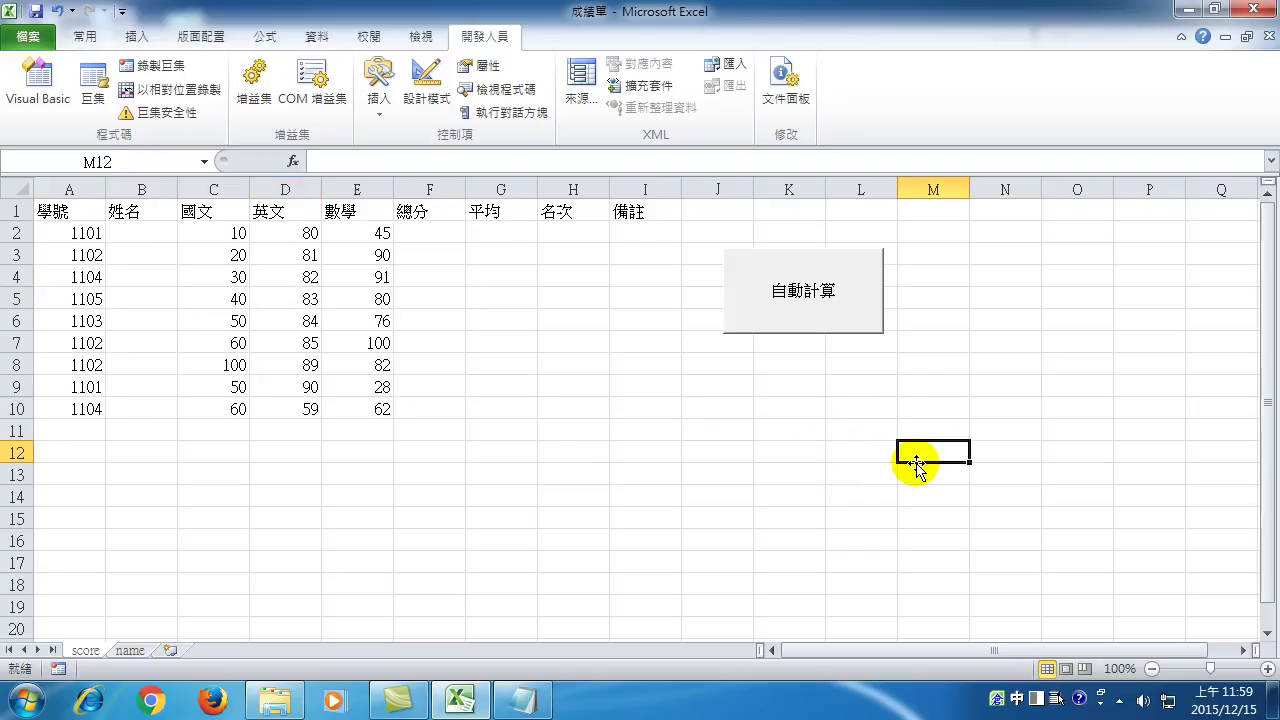
{"action": "left_click", "coordinate": [800, 312]}
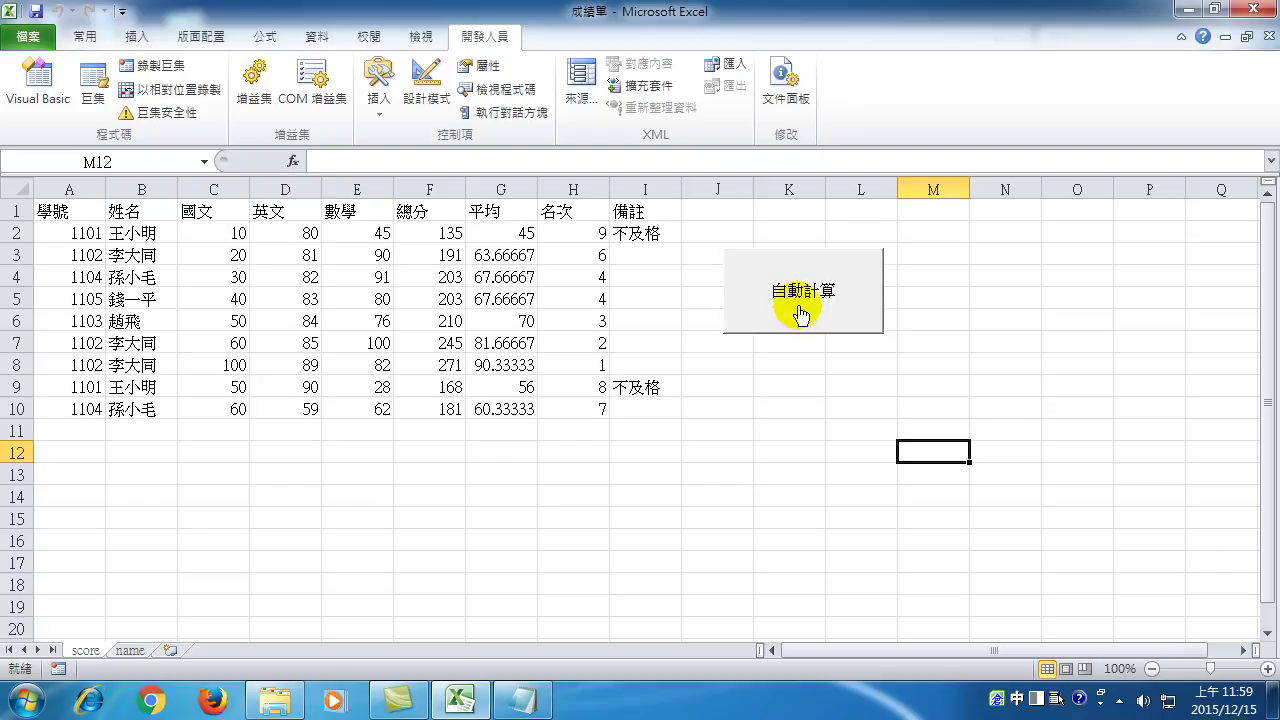
{"action": "left_click_drag", "start_coordinate": [132, 238], "coordinate": [105, 525]}
{"action": "key", "text": "Delete"}
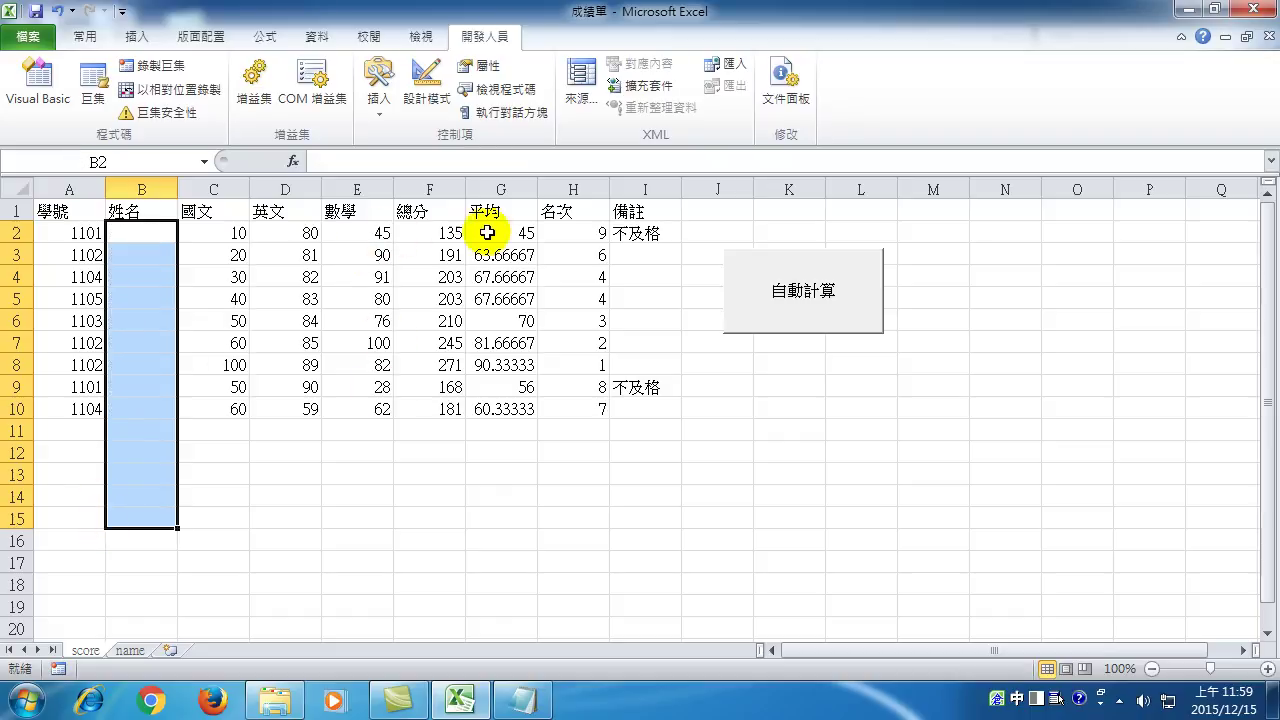
Clear the computed columns F–I and enter student IDs 1101–1105 in A11:A15
{"action": "left_click_drag", "start_coordinate": [430, 232], "coordinate": [640, 540]}
{"action": "key", "text": "Delete"}
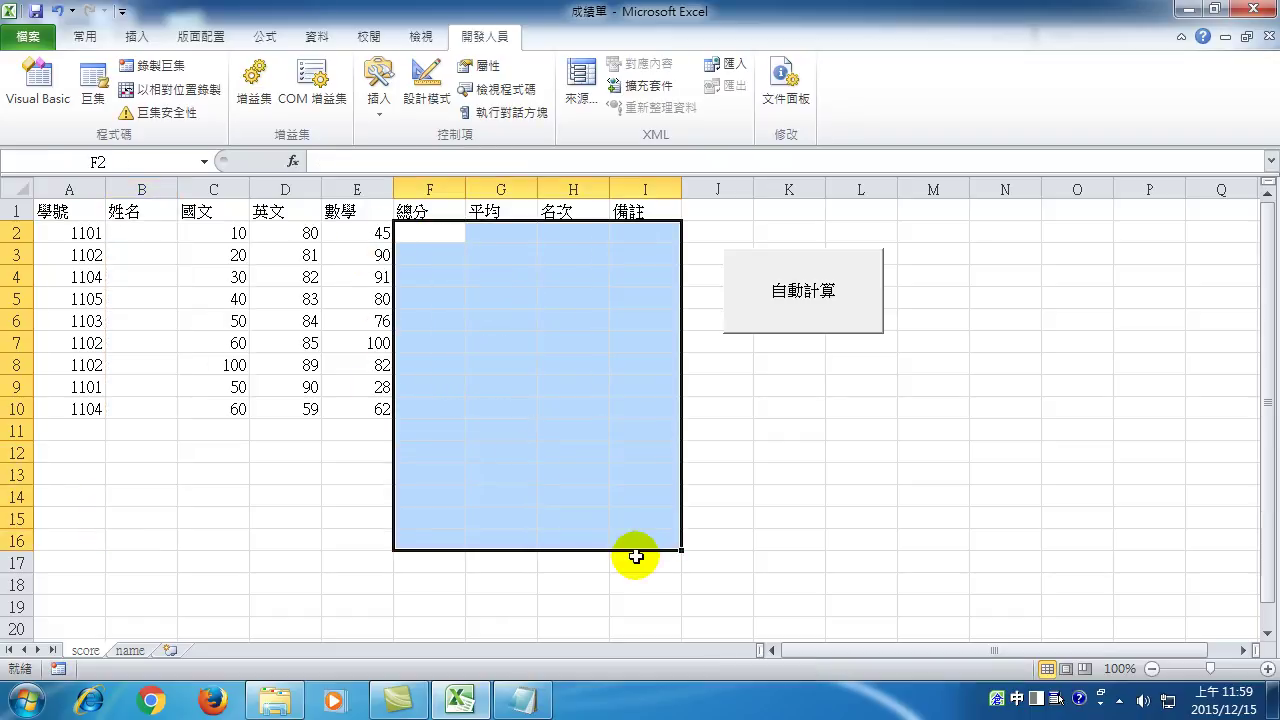
{"action": "left_click", "coordinate": [76, 430]}
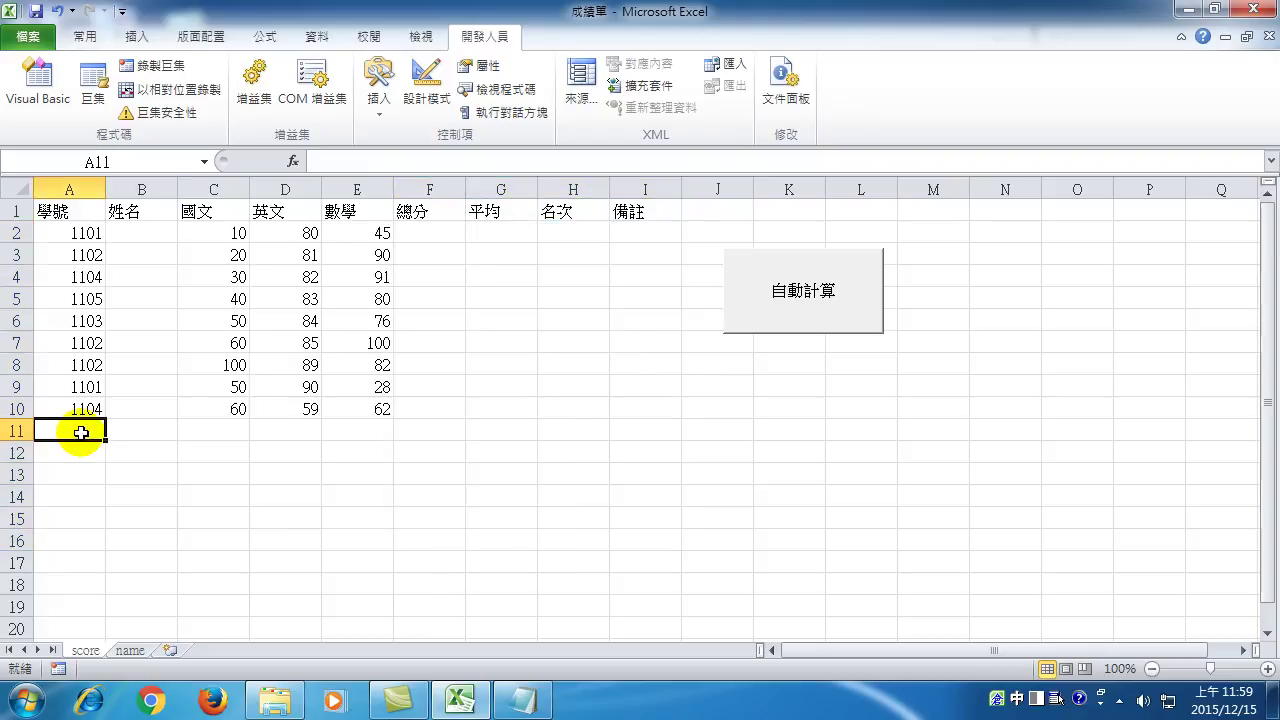
{"action": "type", "text": "1101"}
{"action": "key", "text": "Return"}
{"action": "type", "text": "1102"}
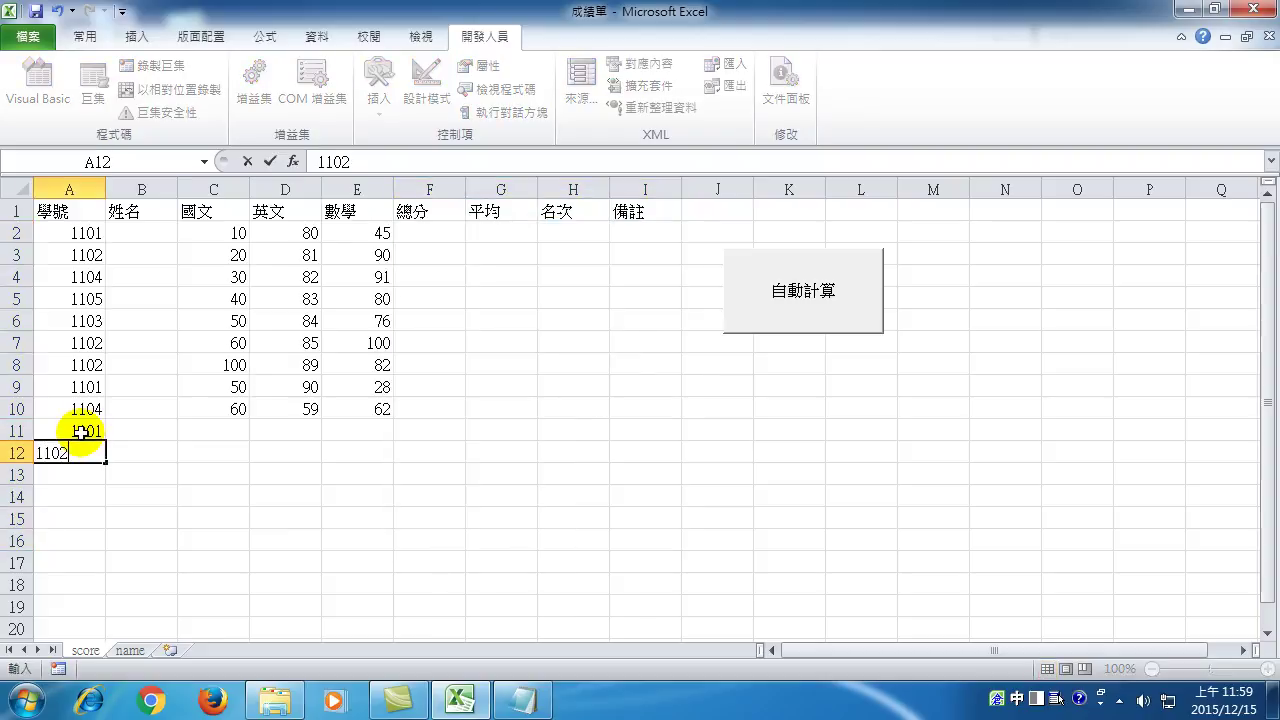
{"action": "key", "text": "Return"}
{"action": "type", "text": "1103"}
{"action": "key", "text": "Return"}
{"action": "type", "text": "1104"}
{"action": "key", "text": "Return"}
{"action": "type", "text": "1105"}
{"action": "key", "text": "Return"}
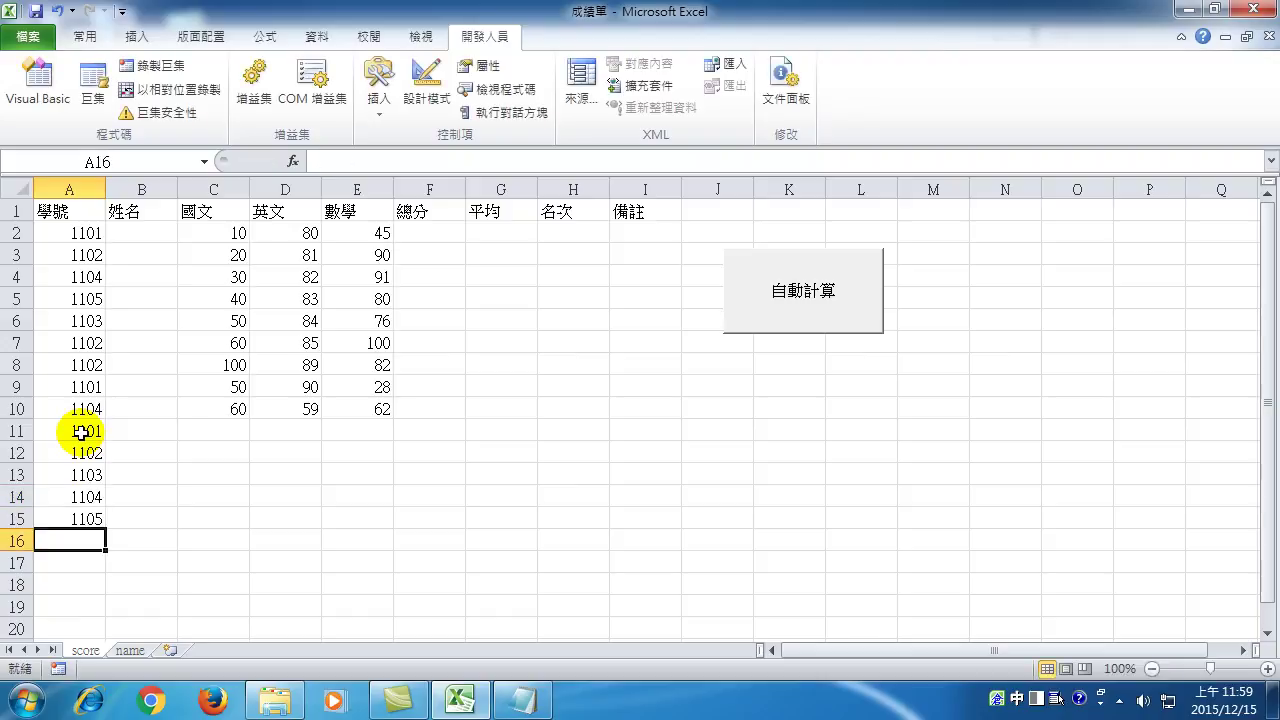
Enter the 國文 scores 70, 90, 80, 60, 20 in C11:C15
{"action": "left_click", "coordinate": [226, 432]}
{"action": "type", "text": "70"}
{"action": "key", "text": "Return"}
{"action": "type", "text": "90"}
{"action": "key", "text": "Return"}
{"action": "type", "text": "80"}
{"action": "key", "text": "Return"}
{"action": "type", "text": "60"}
{"action": "key", "text": "Return"}
{"action": "type", "text": "20"}
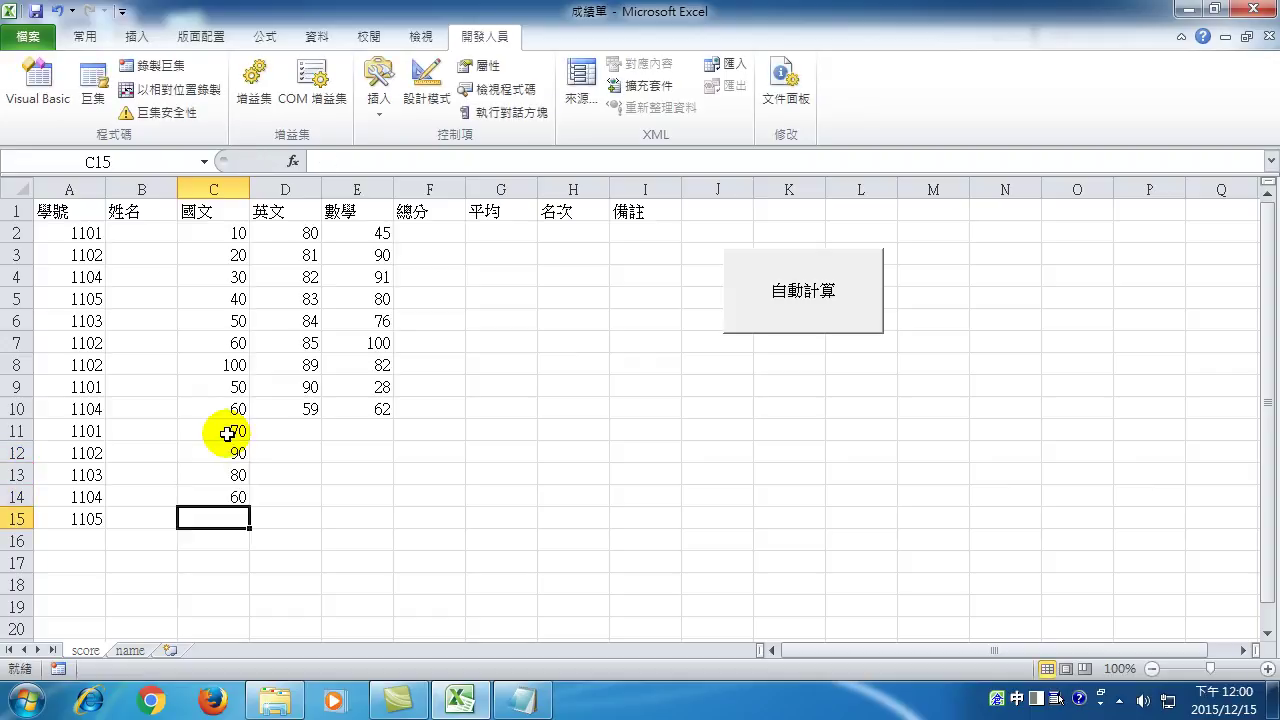
{"action": "key", "text": "Return"}
Enter the 英文 scores 80, 88, 82, 83, 85 in the D column
{"action": "key", "text": "Up"}
{"action": "key", "text": "Up"}
Enter the 數學 scores 72, 62, 80, 90, 48 starting at E11
{"action": "key", "text": "Up"}
{"action": "key", "text": "Up"}
{"action": "key", "text": "Up"}
{"action": "key", "text": "Right"}
{"action": "type", "text": "80"}
{"action": "key", "text": "Return"}
{"action": "type", "text": "88"}
{"action": "key", "text": "Return"}
{"action": "type", "text": "82"}
{"action": "key", "text": "Return"}
{"action": "type", "text": "83"}
{"action": "key", "text": "Return"}
{"action": "type", "text": "85"}
{"action": "key", "text": "Return"}
{"action": "key", "text": "Up"}
{"action": "key", "text": "Up"}
{"action": "key", "text": "Up"}
{"action": "key", "text": "Up"}
{"action": "key", "text": "Up"}
{"action": "key", "text": "Right"}
{"action": "type", "text": "72"}
{"action": "key", "text": "Return"}
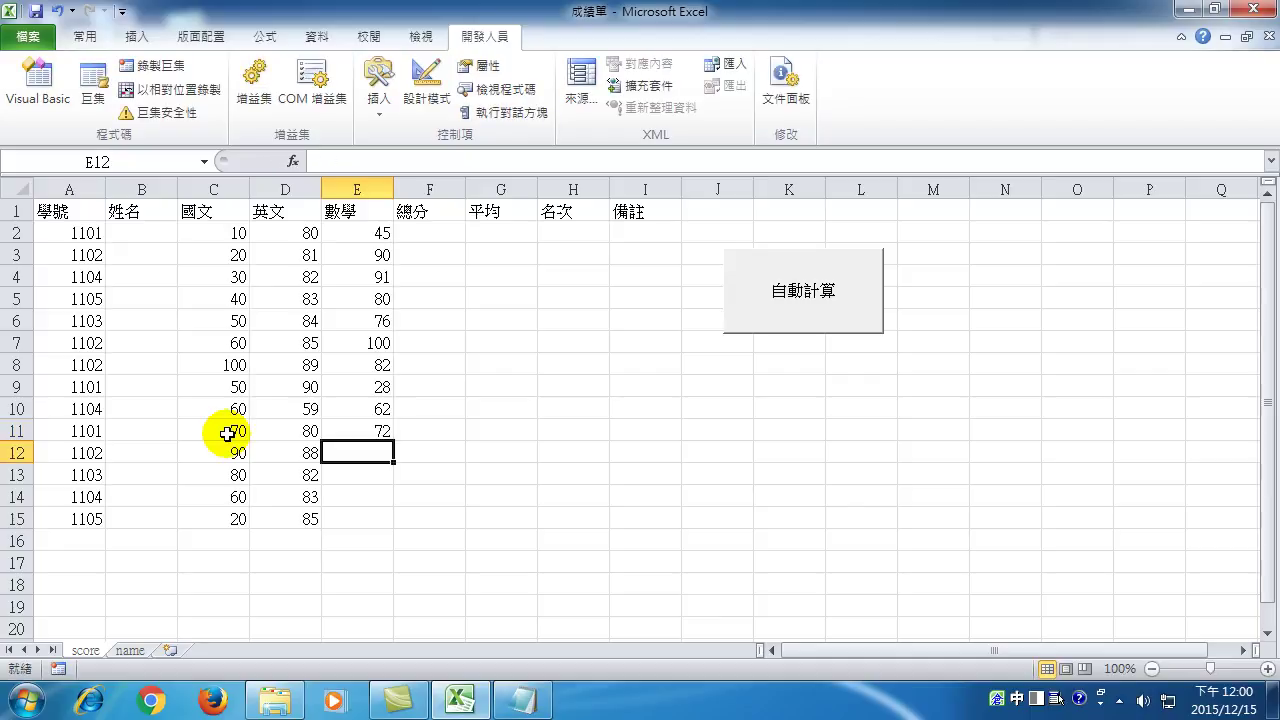
{"action": "type", "text": "62"}
{"action": "key", "text": "Return"}
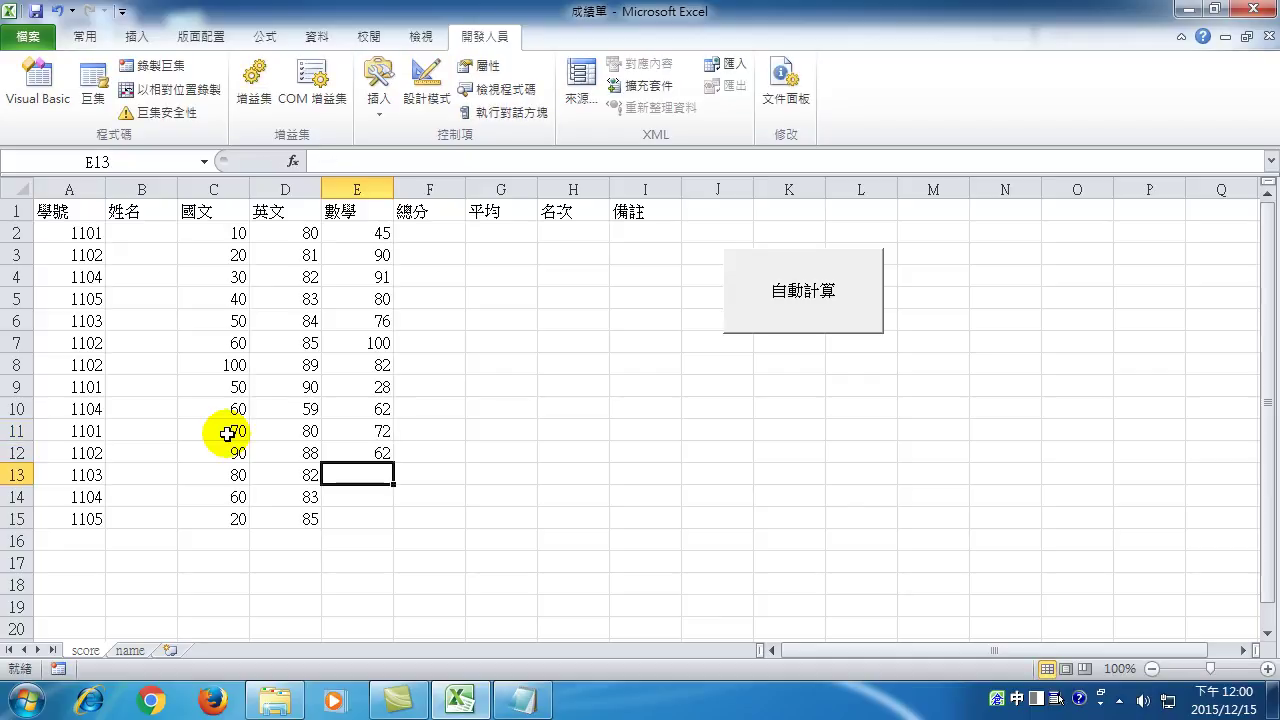
{"action": "type", "text": "80"}
{"action": "key", "text": "Return"}
{"action": "type", "text": "90"}
{"action": "key", "text": "Return"}
{"action": "type", "text": "48"}
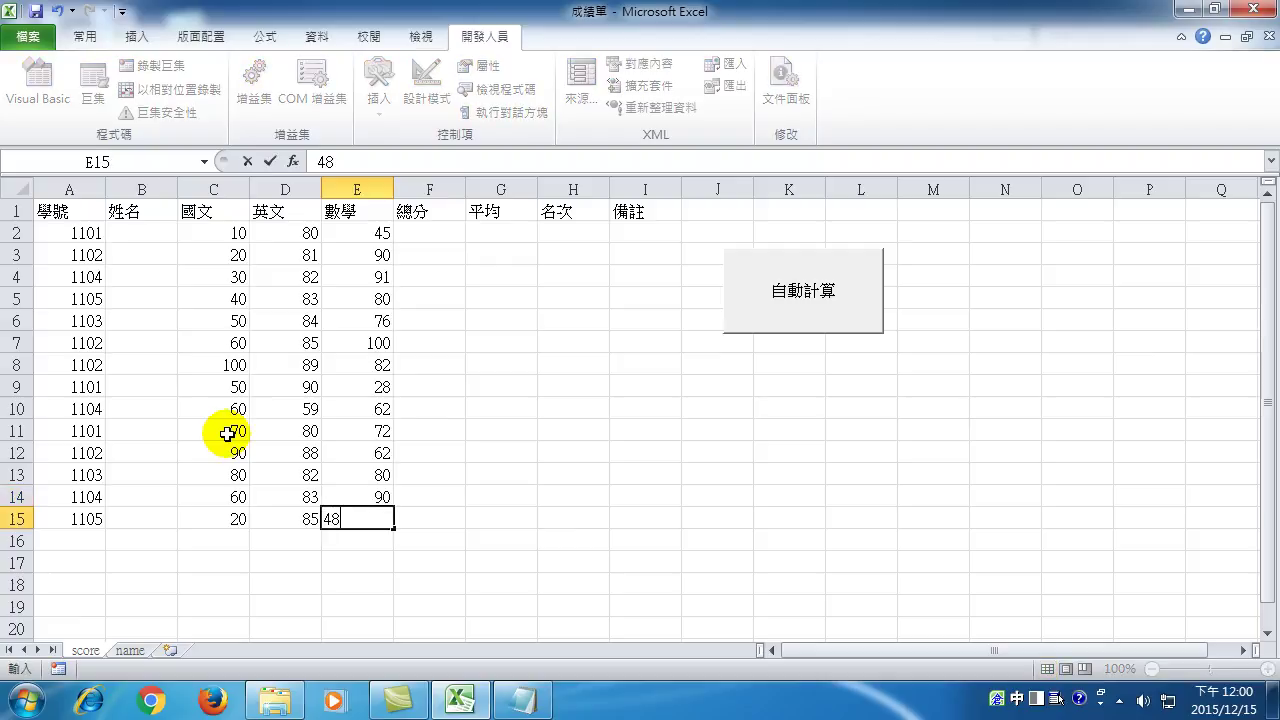
{"action": "key", "text": "Return"}
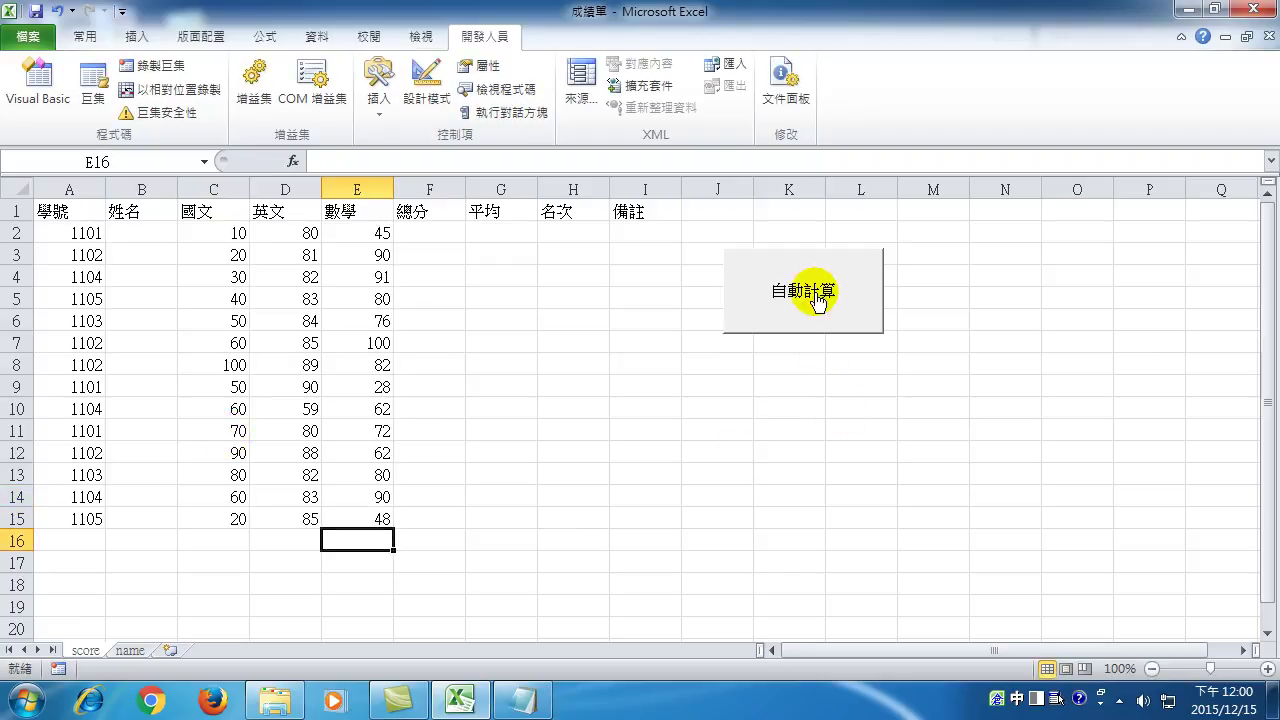
Run the 自動計算 macro to fill totals, averages, ranks and 不及格 remarks for all 14 students
{"action": "left_click", "coordinate": [818, 298]}
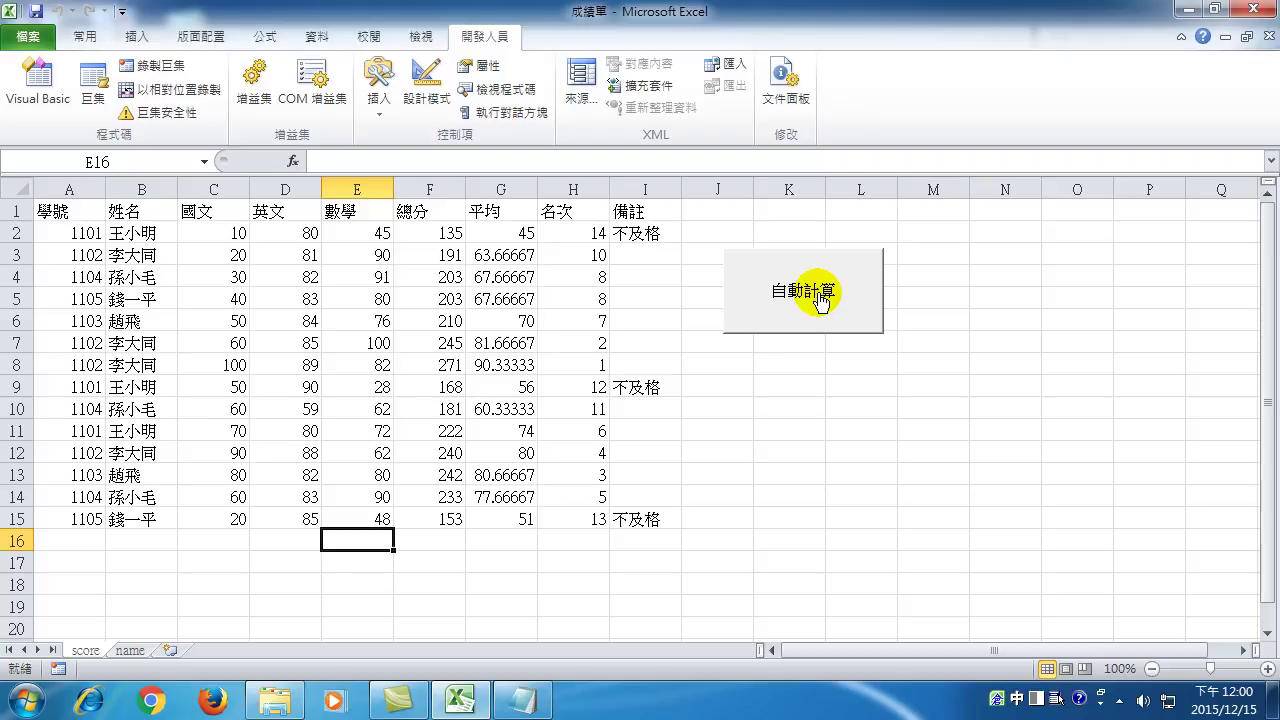